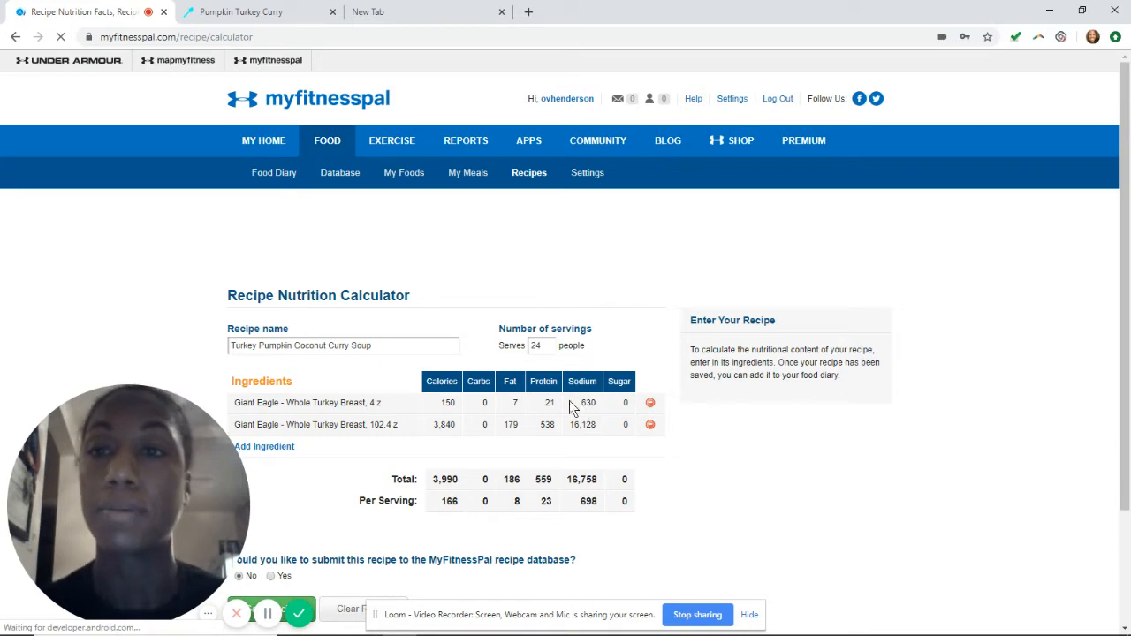
# - Switch to the Pumpkin Turkey Curry page and look through the recipe post's heading and photos
pyautogui.click(254, 13)
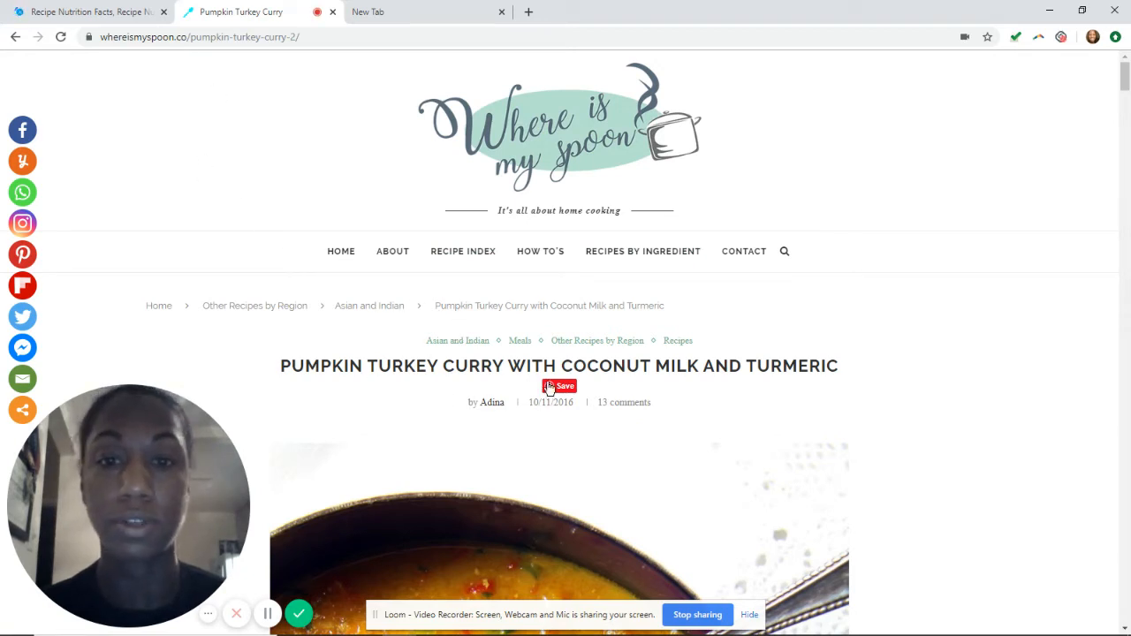
pyautogui.scroll(-4, 813, 417)
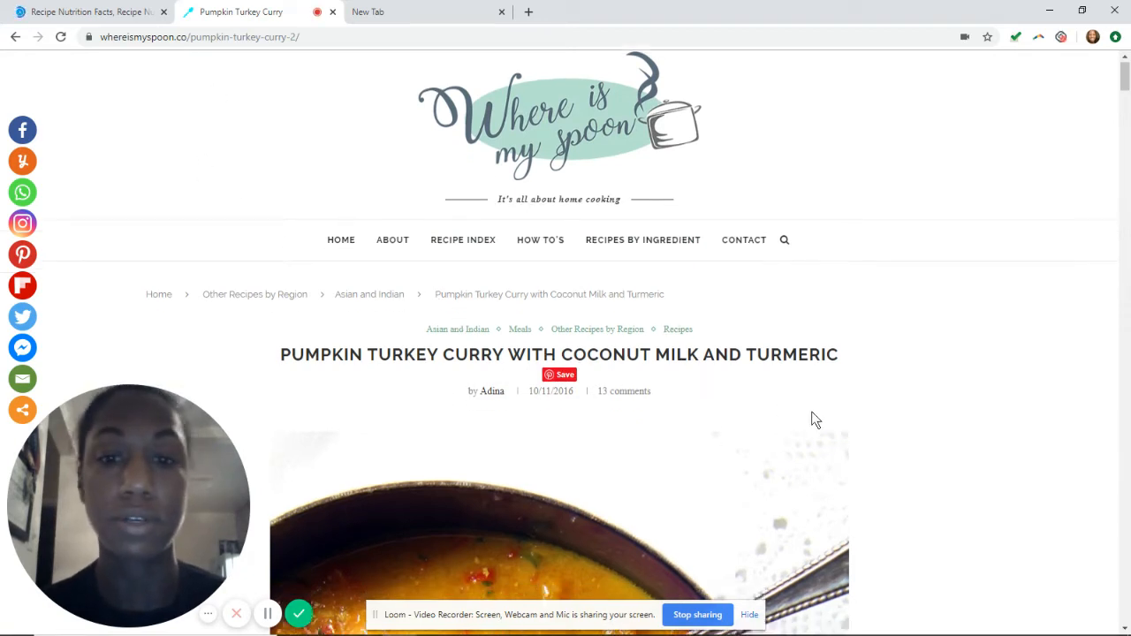
pyautogui.scroll(-3, 822, 413)
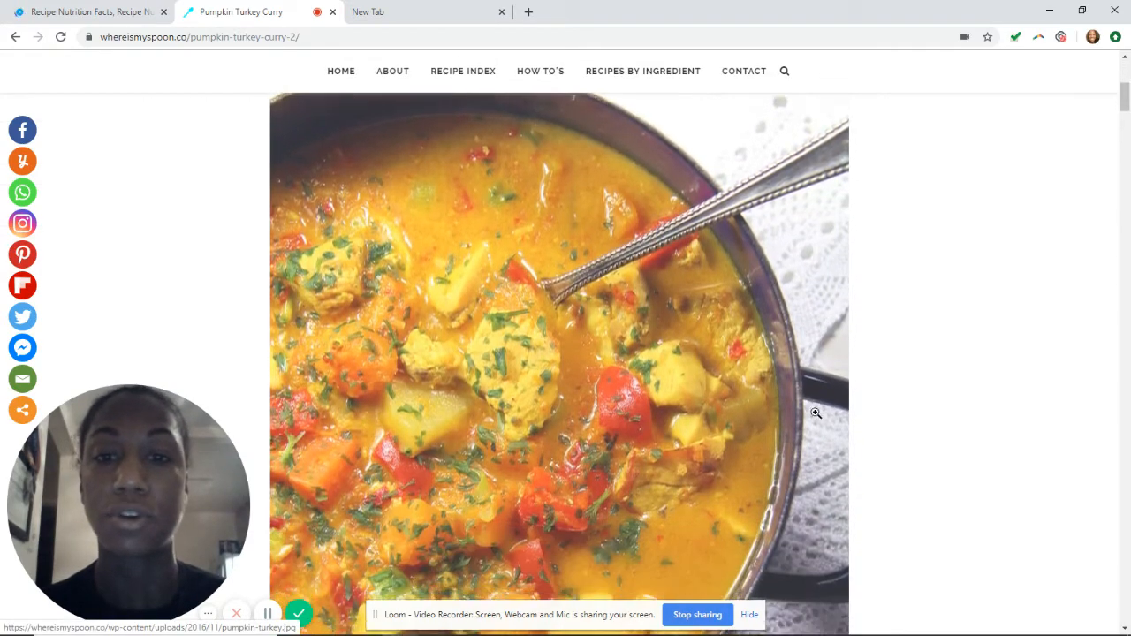
pyautogui.scroll(5, 638, 369)
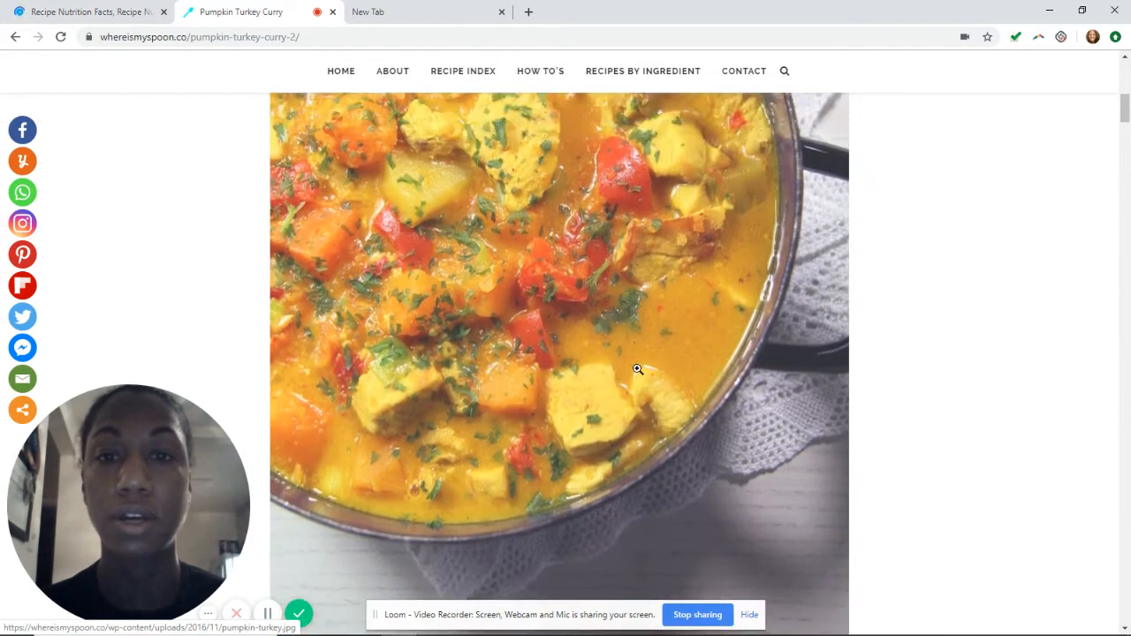
pyautogui.scroll(2, 730, 353)
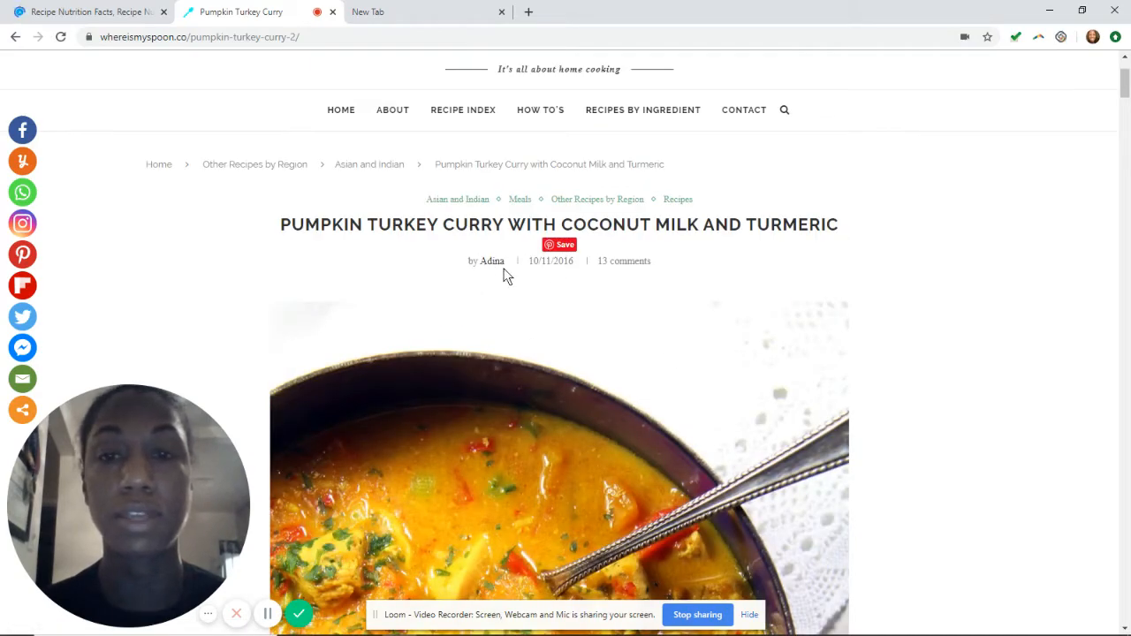
pyautogui.scroll(-10, 894, 360)
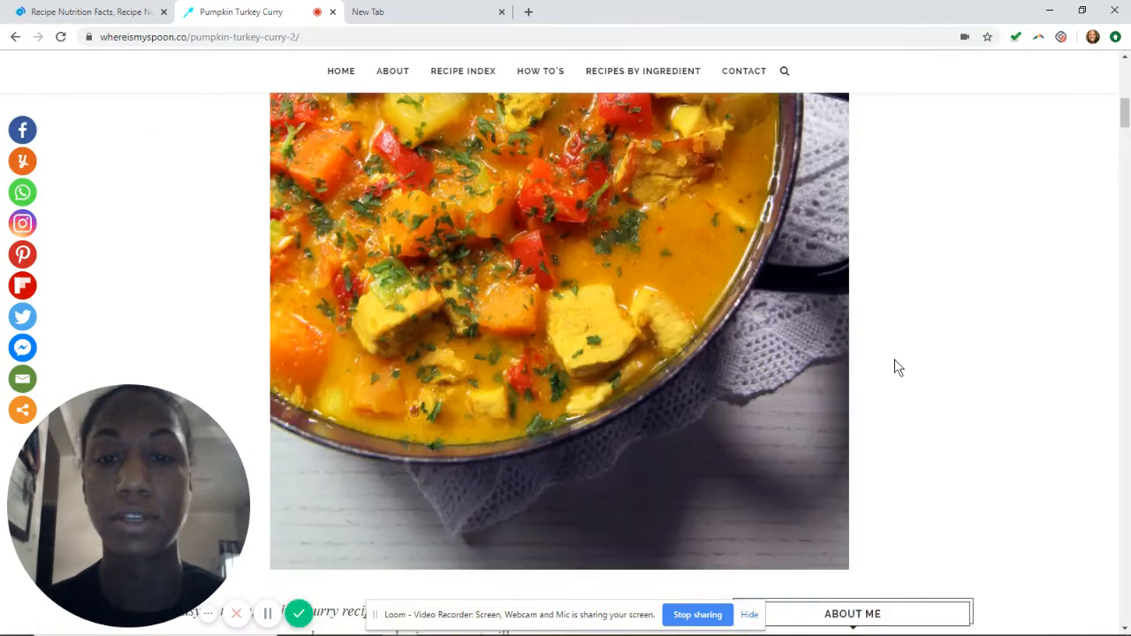
pyautogui.scroll(-10, 896, 368)
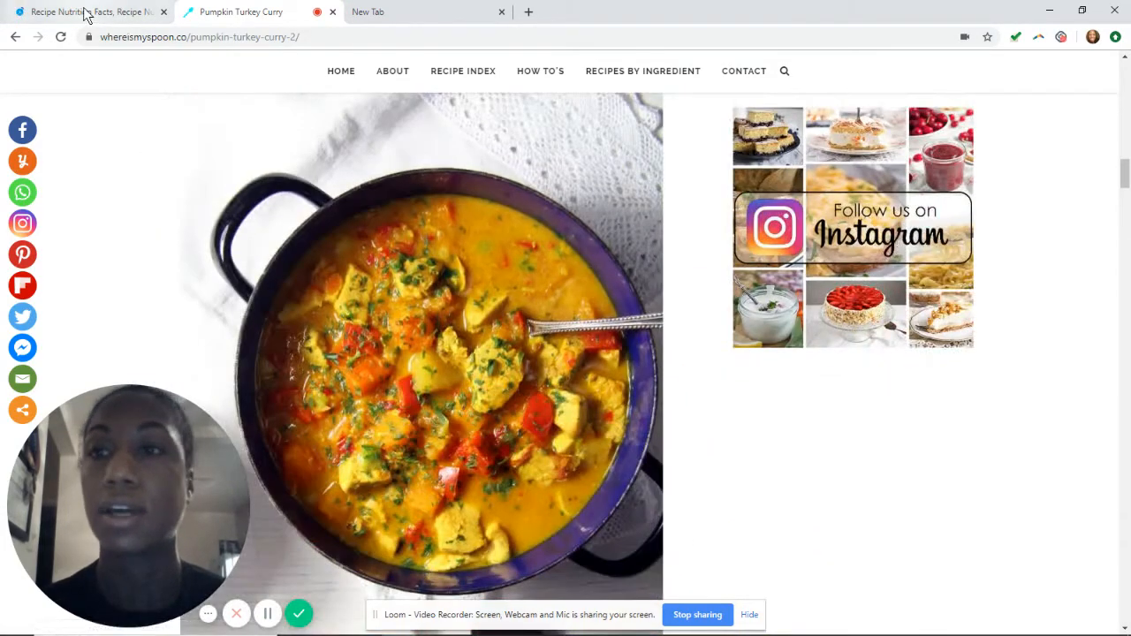
# - Return to the recipe nutrition calculator and try to remove the 4 z Giant Eagle whole turkey breast ingredient
pyautogui.click(88, 11)
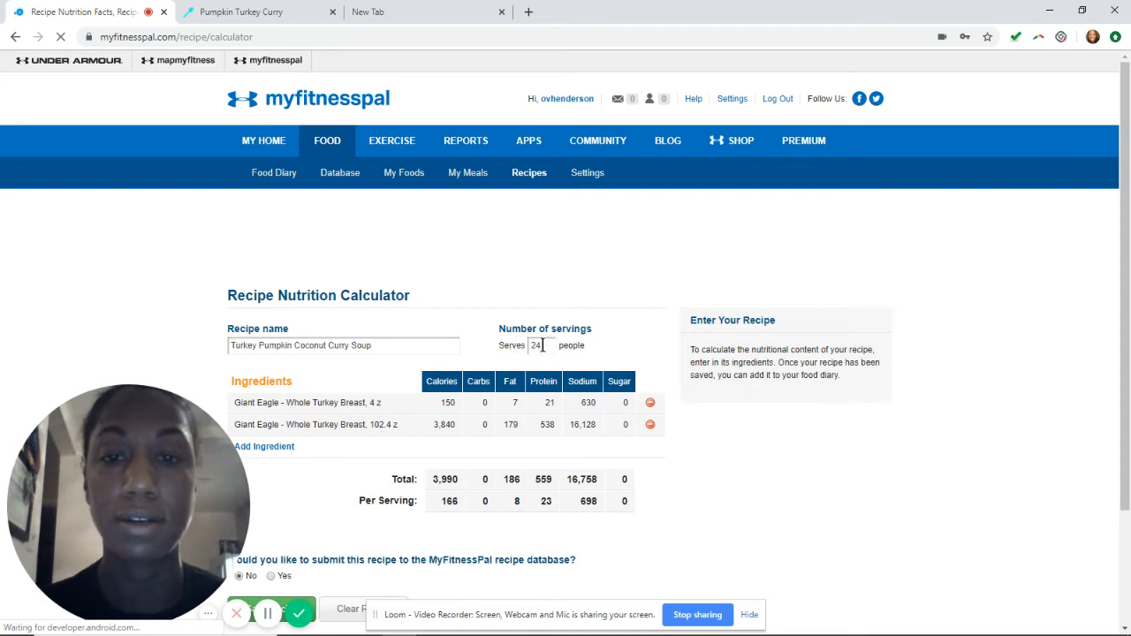
pyautogui.click(650, 404)
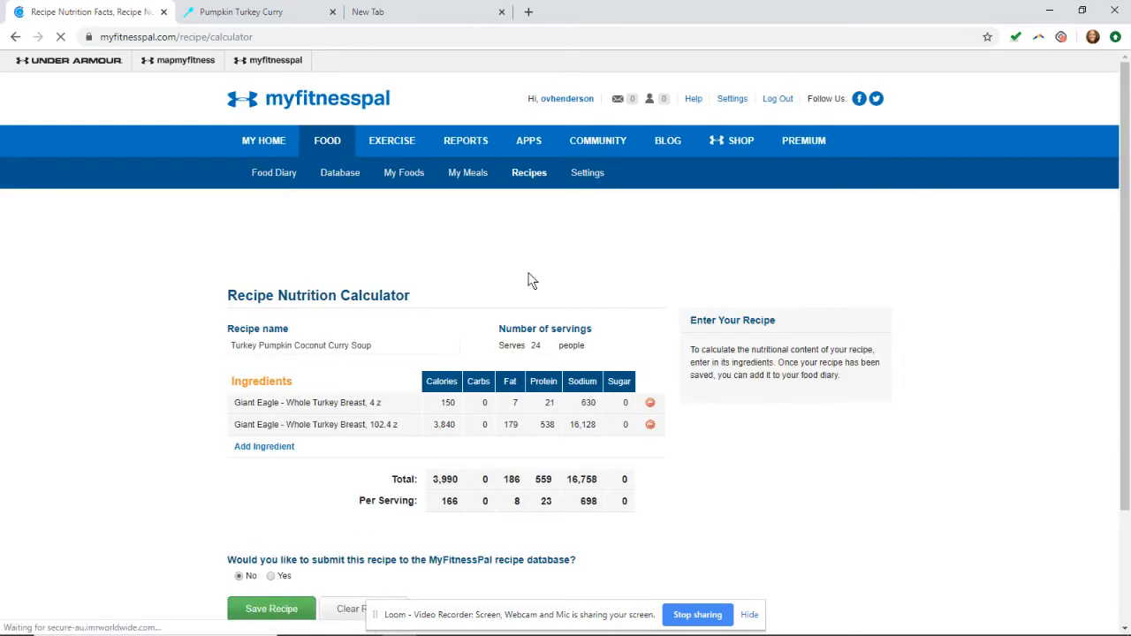
pyautogui.scroll(-1, 182, 350)
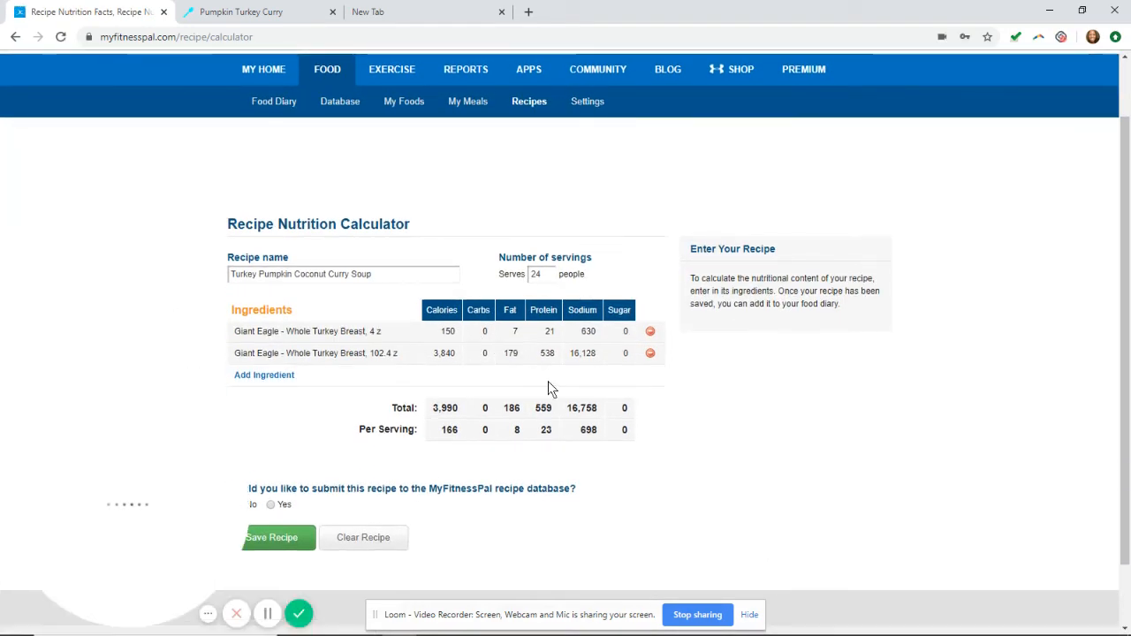
pyautogui.scroll(1, 481, 375)
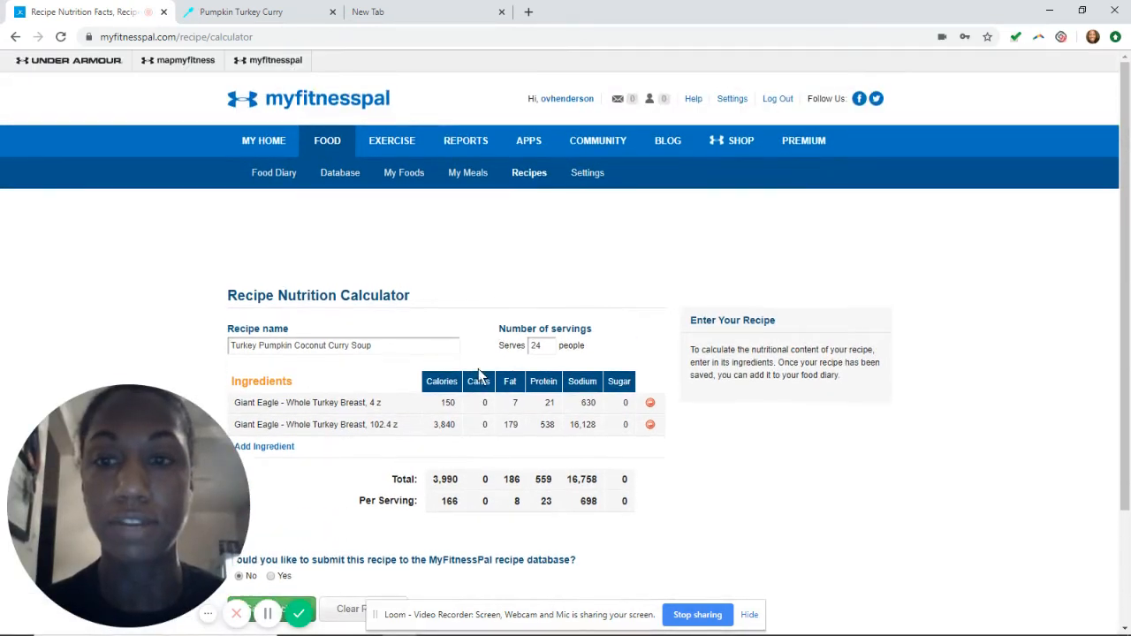
pyautogui.scroll(-1, 388, 435)
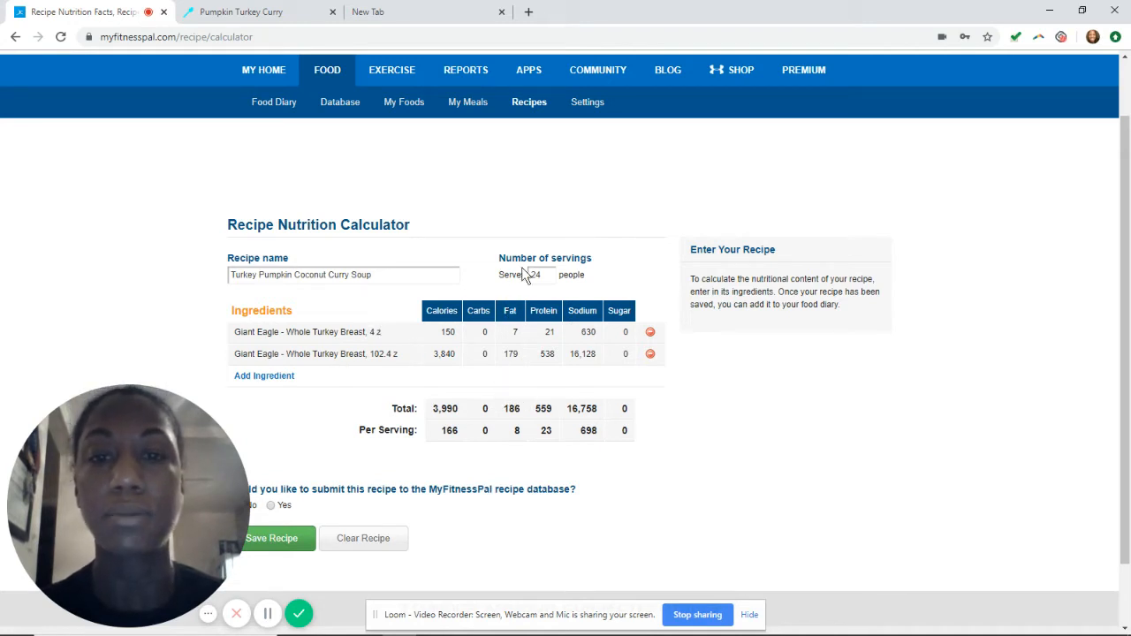
# - Examine the number of servings and the recipe's total and per-serving nutrition rows
pyautogui.click(542, 275)
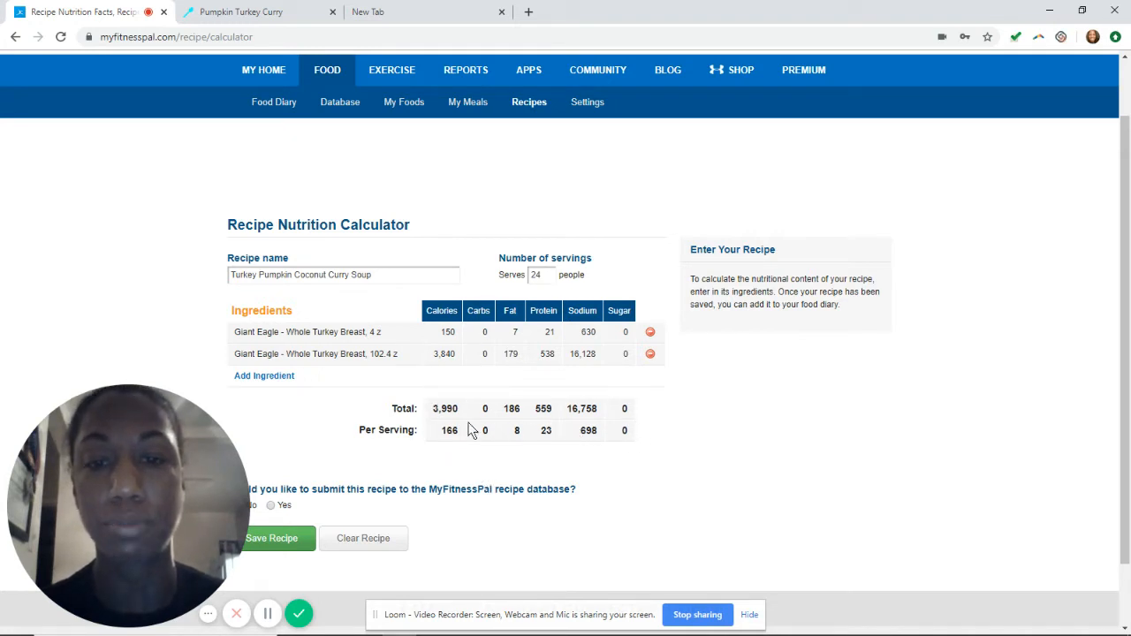
pyautogui.moveTo(435, 433); pyautogui.dragTo(608, 437)
pyautogui.click(425, 458)
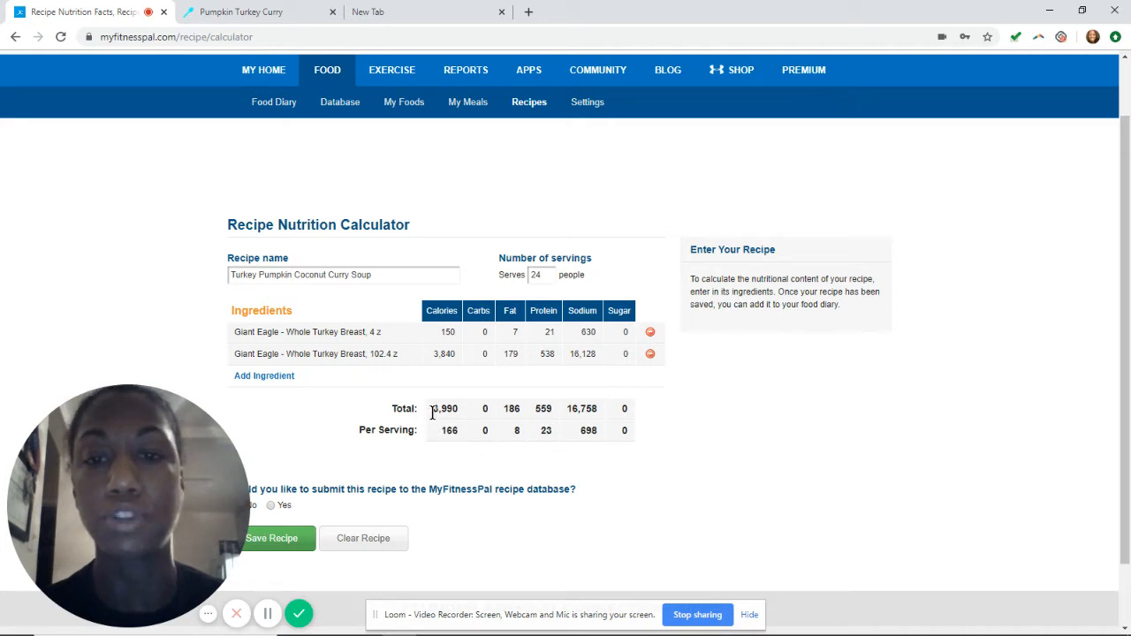
pyautogui.moveTo(433, 412); pyautogui.dragTo(615, 426)
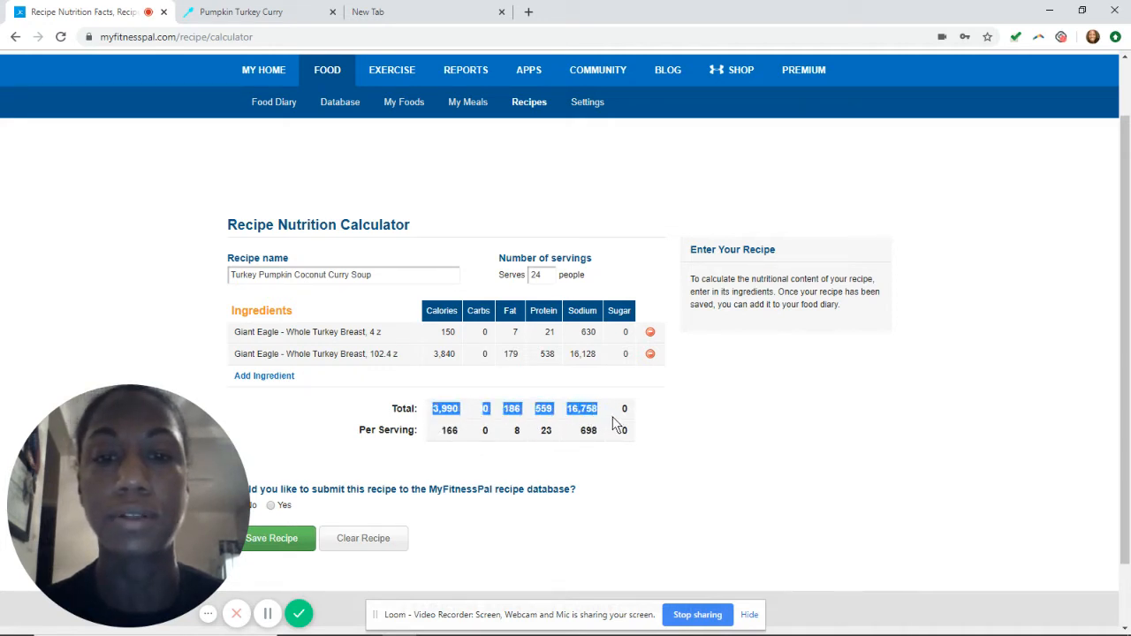
pyautogui.click(621, 461)
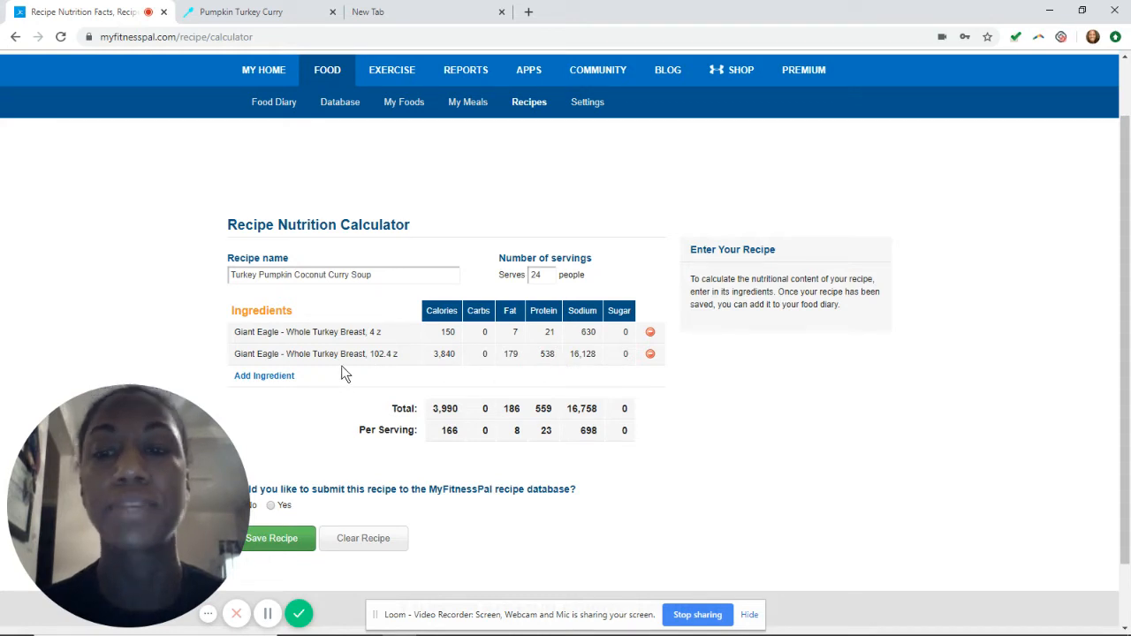
# - Try again to remove the smaller of the two Giant Eagle turkey breast entries from the ingredient list
pyautogui.click(650, 334)
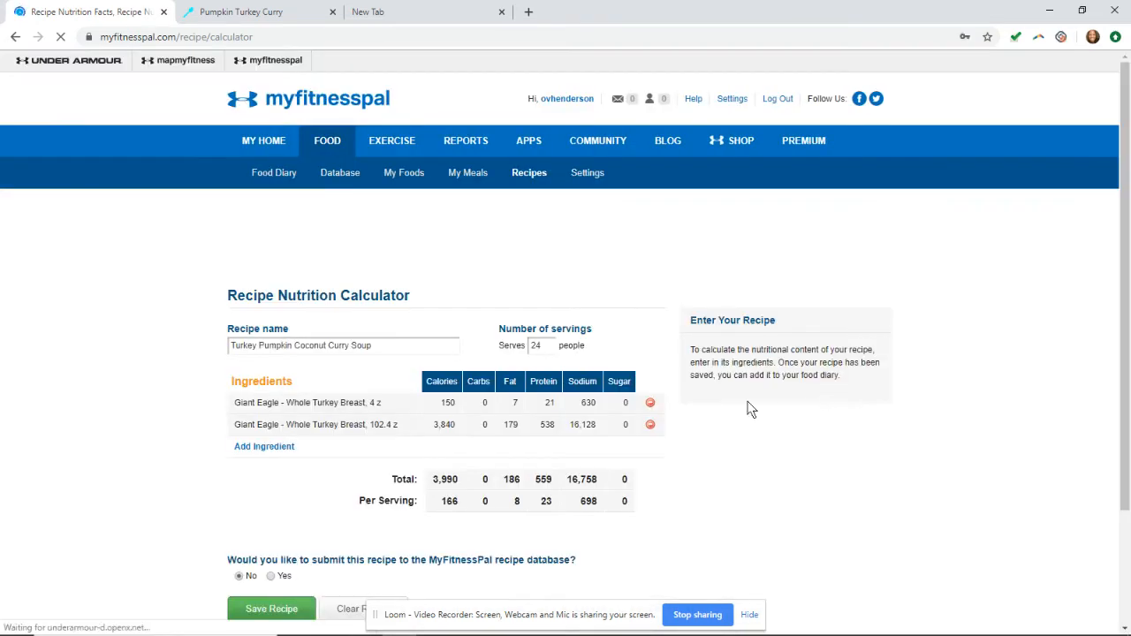
pyautogui.scroll(-2, 248, 420)
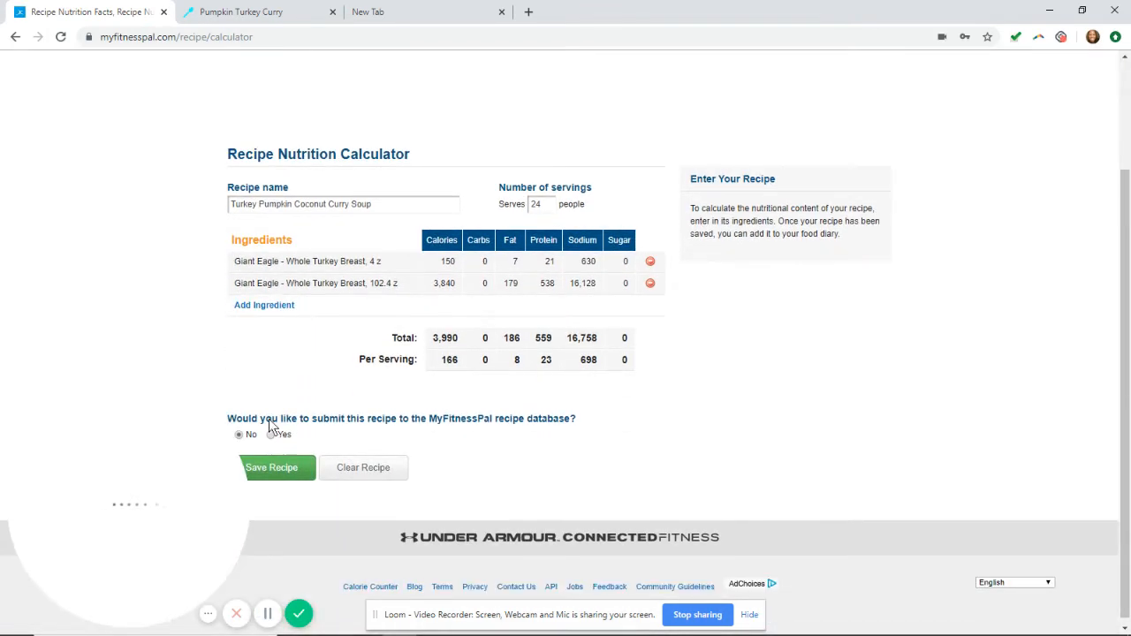
pyautogui.scroll(2, 685, 435)
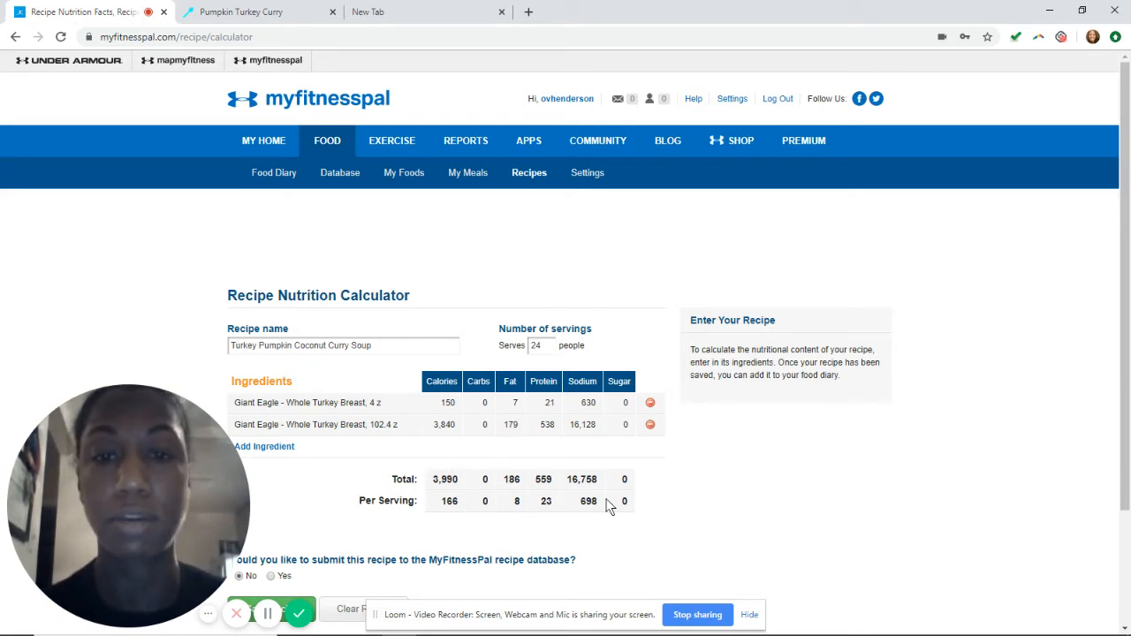
# - Start adding an ingredient, search the food database for "tropique coconut milk" and select Tropique - Coconut Milk
pyautogui.scroll(-3, 326, 472)
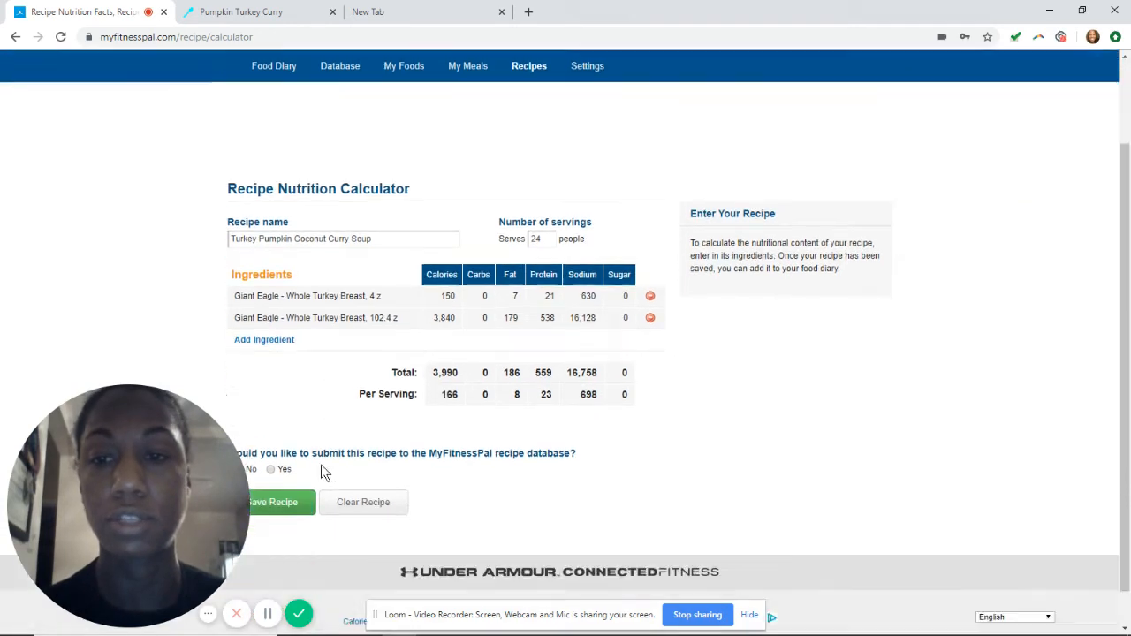
pyautogui.click(275, 314)
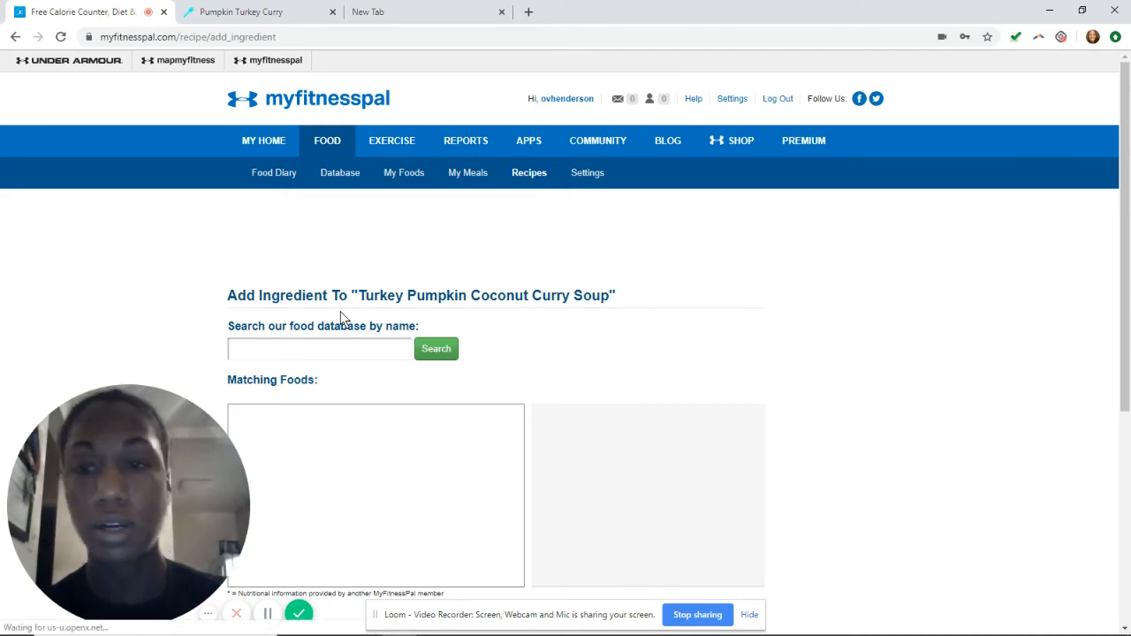
pyautogui.click(344, 350)
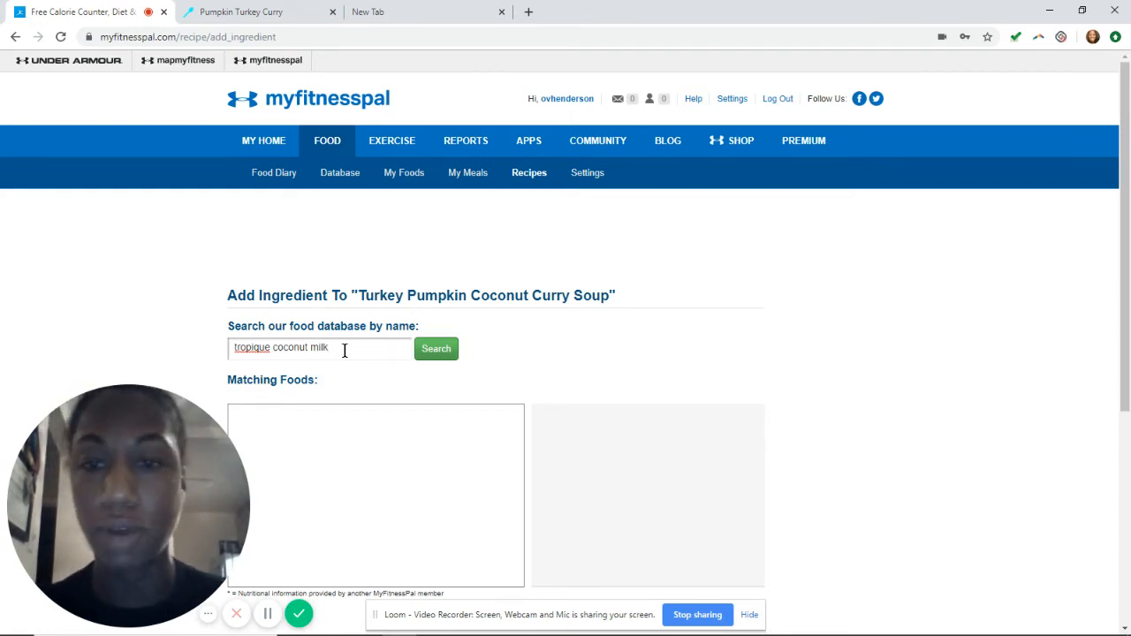
pyautogui.click(425, 355)
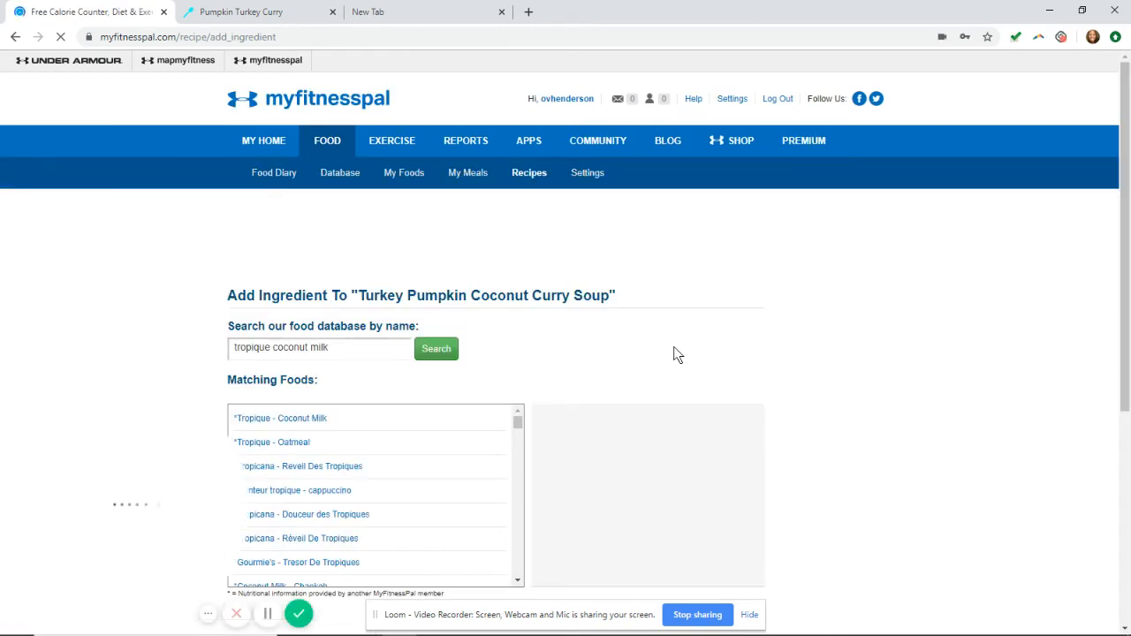
pyautogui.scroll(-2, 619, 345)
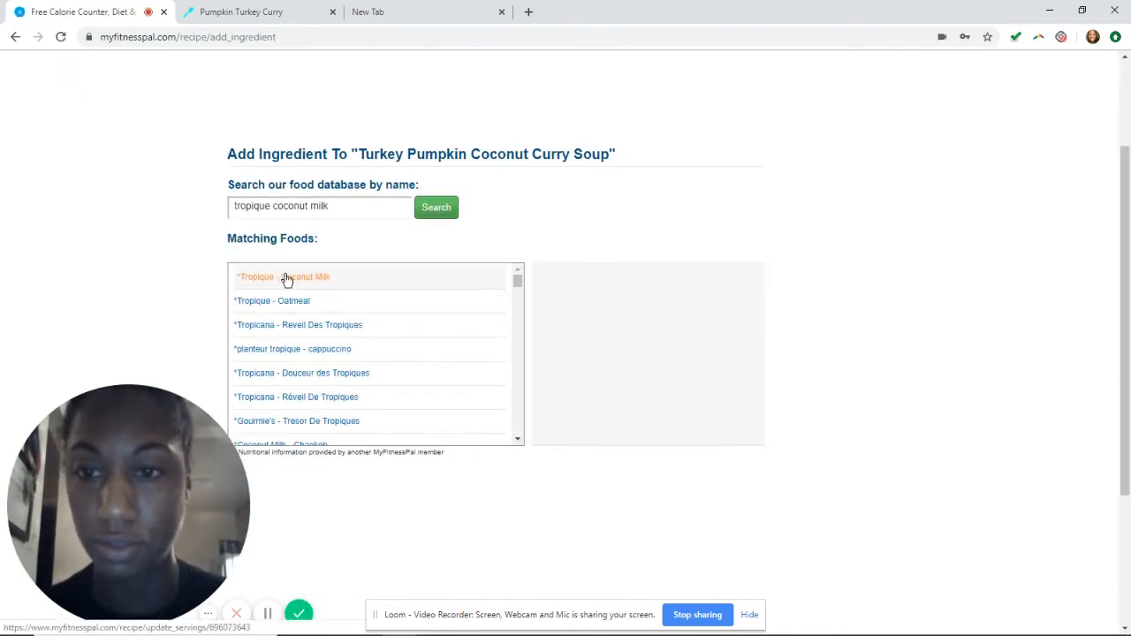
pyautogui.click(286, 279)
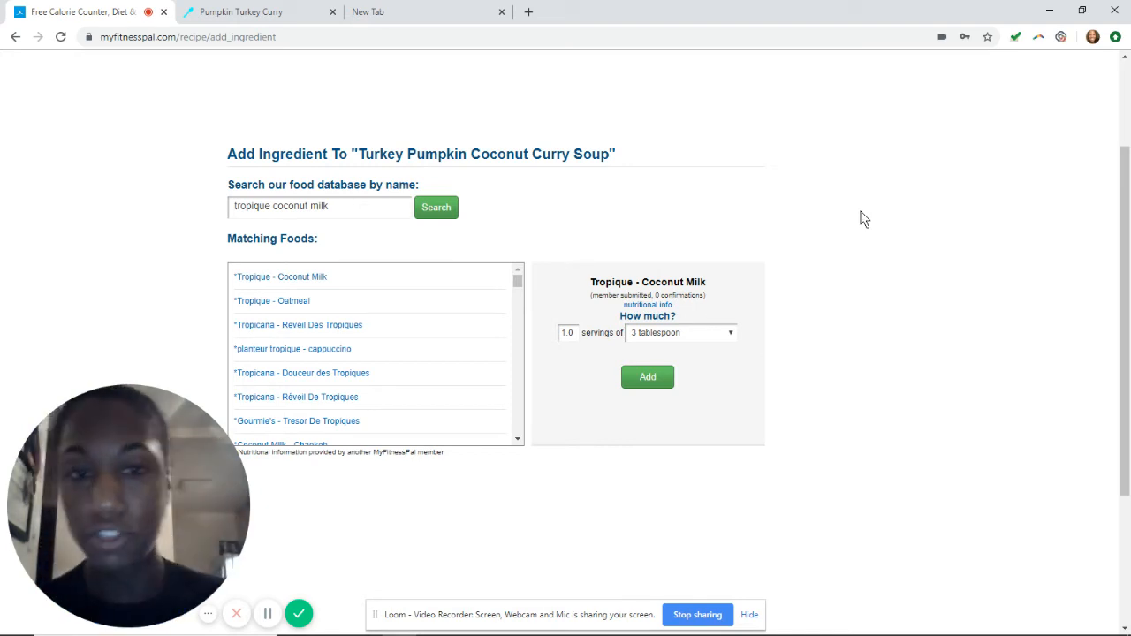
# - Check the nutrition facts and available serving sizes of Tropique - Coconut Milk
pyautogui.click(654, 308)
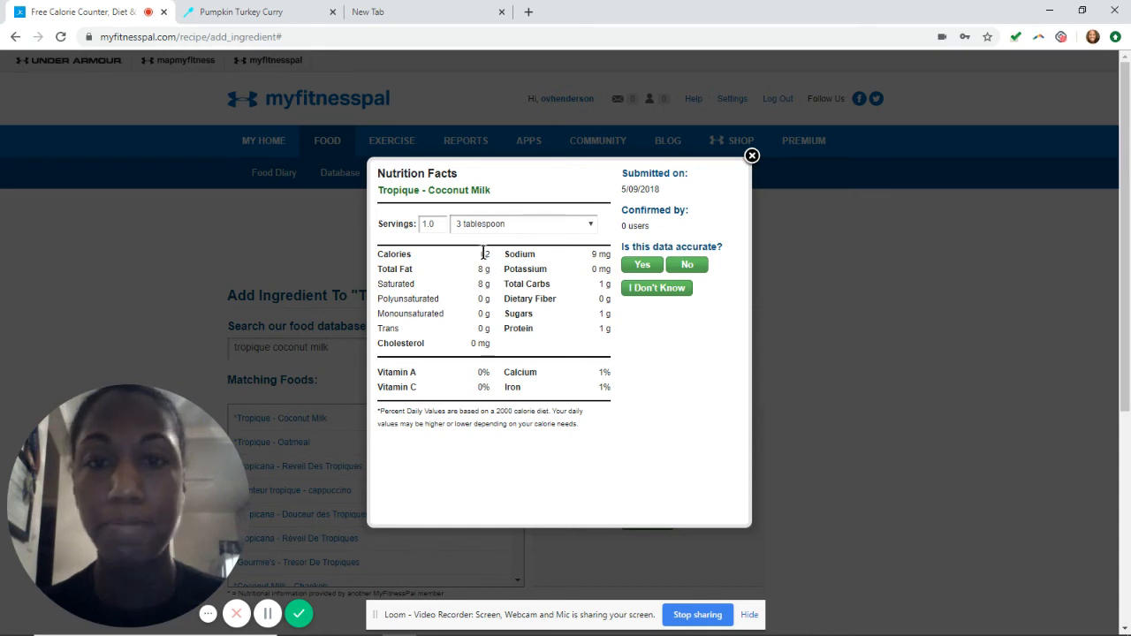
pyautogui.click(492, 226)
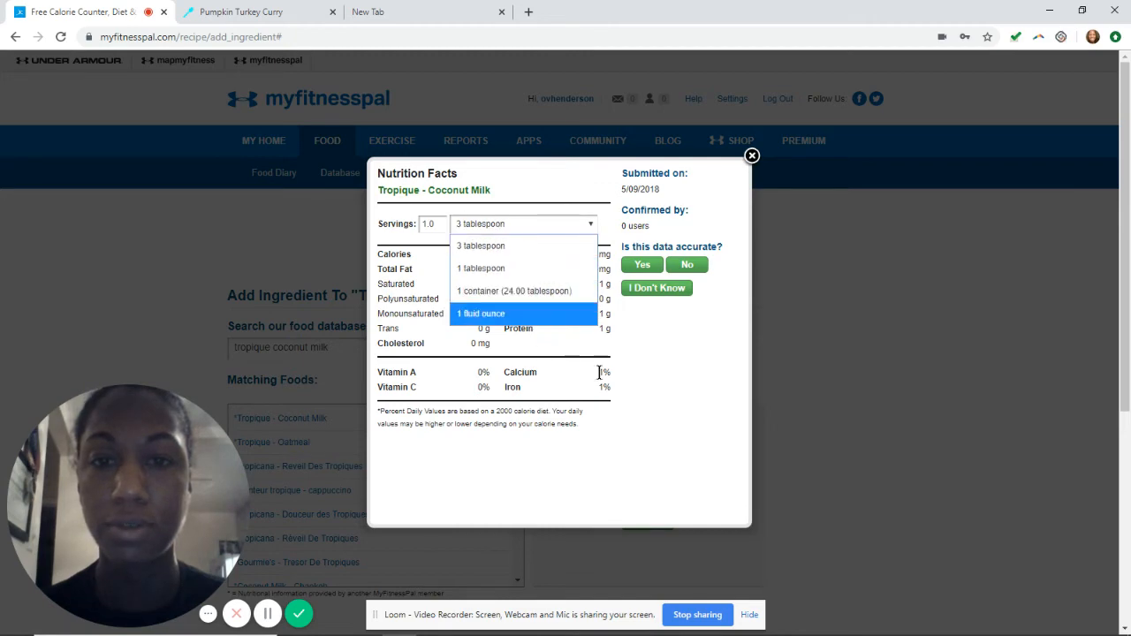
pyautogui.click(750, 156)
pyautogui.click(750, 156)
# - Add 1.0 serving of 1 container (24.00 tablespoon) of Tropique - Coconut Milk to the recipe
pyautogui.scroll(-1, 782, 398)
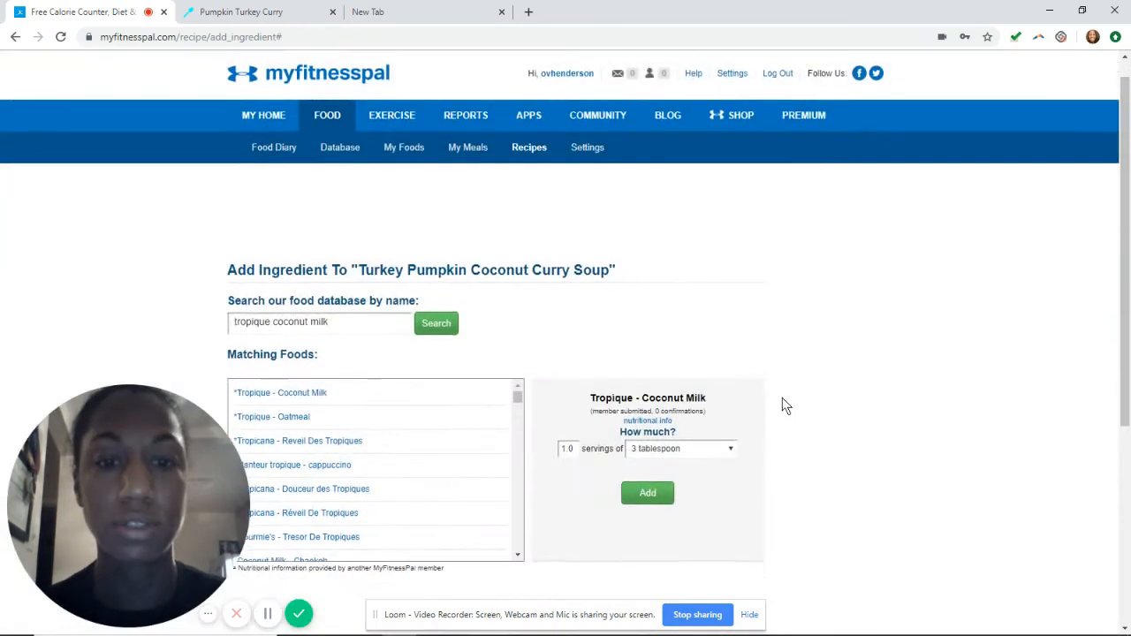
pyautogui.click(692, 406)
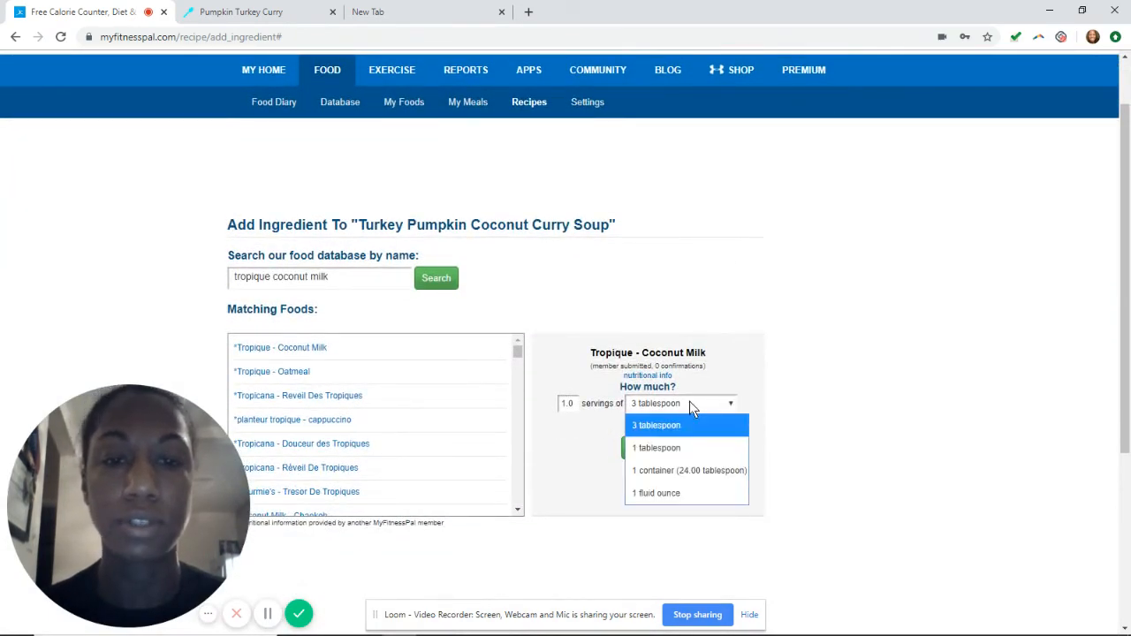
pyautogui.click(681, 471)
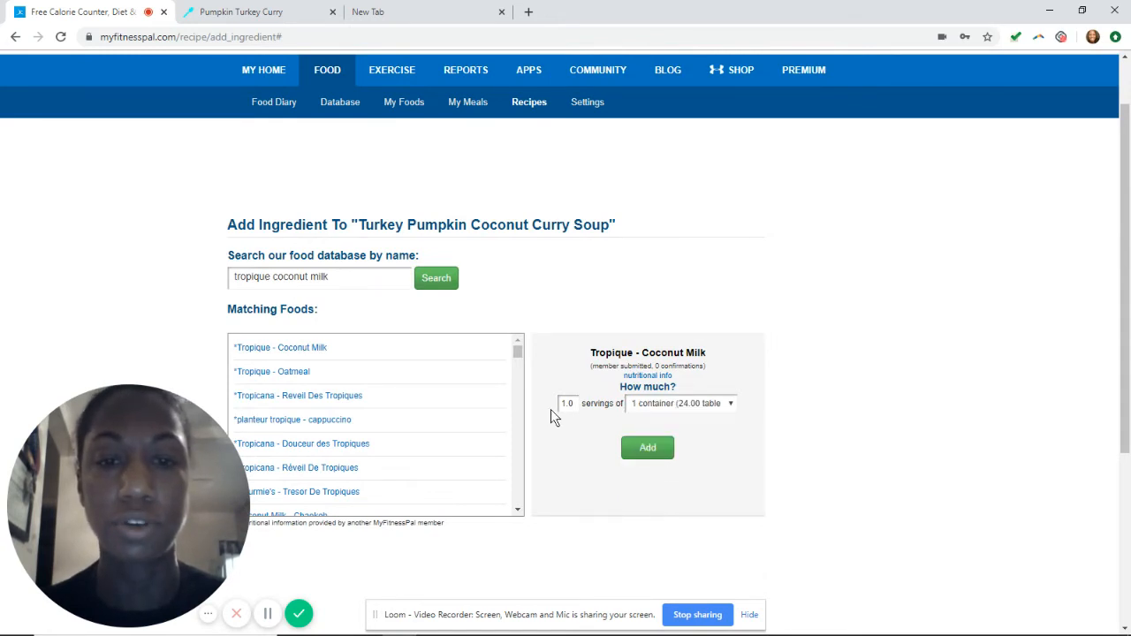
pyautogui.click(656, 455)
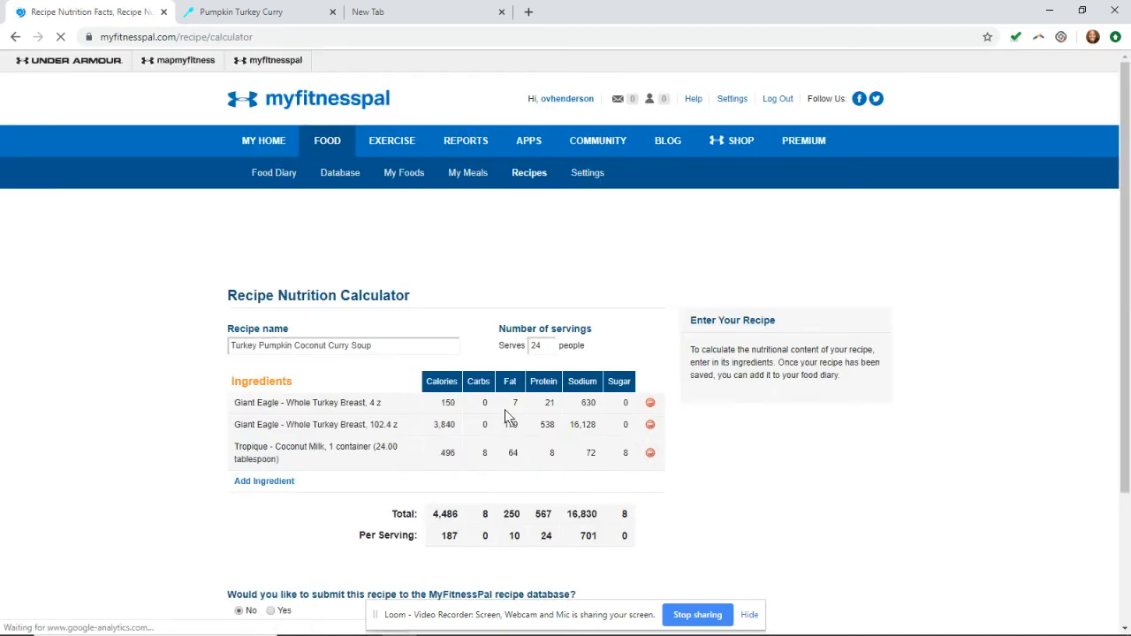
# - Review the recipe's ingredient list with the coconut milk included, along with its nutrition totals and saving options
pyautogui.scroll(-2, 167, 422)
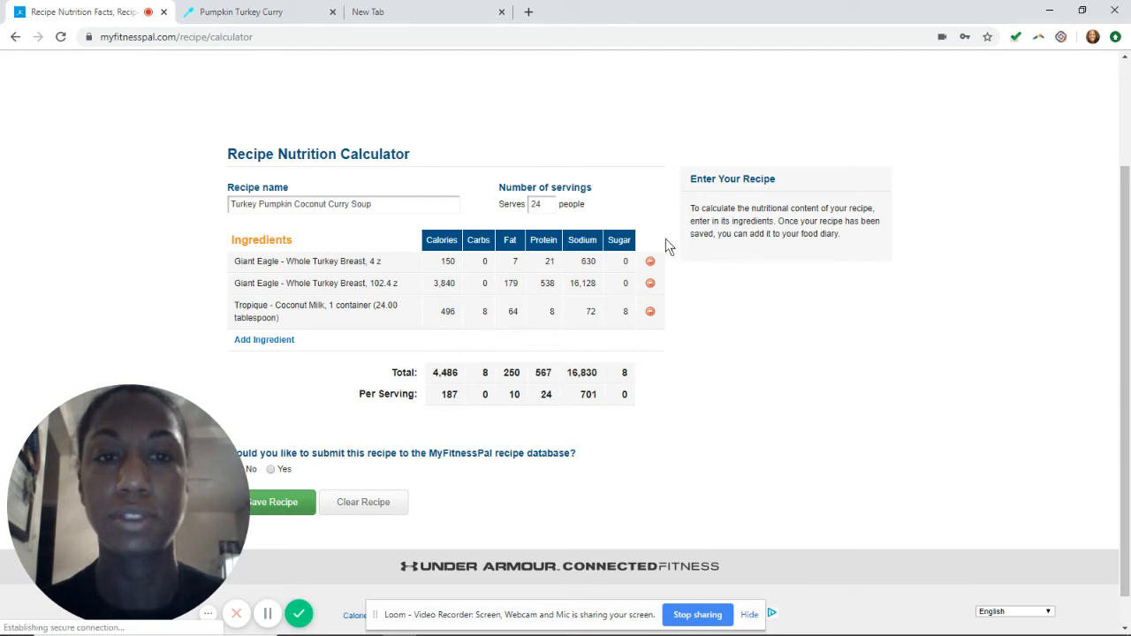
pyautogui.scroll(-1, 689, 315)
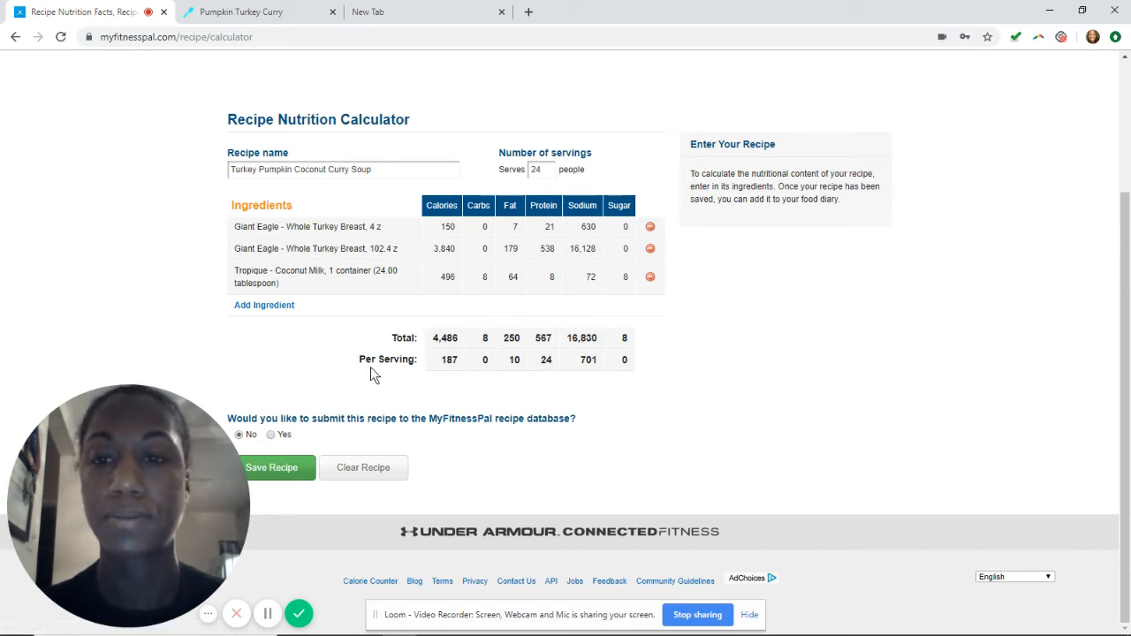
pyautogui.scroll(1, 346, 374)
pyautogui.scroll(2, 345, 365)
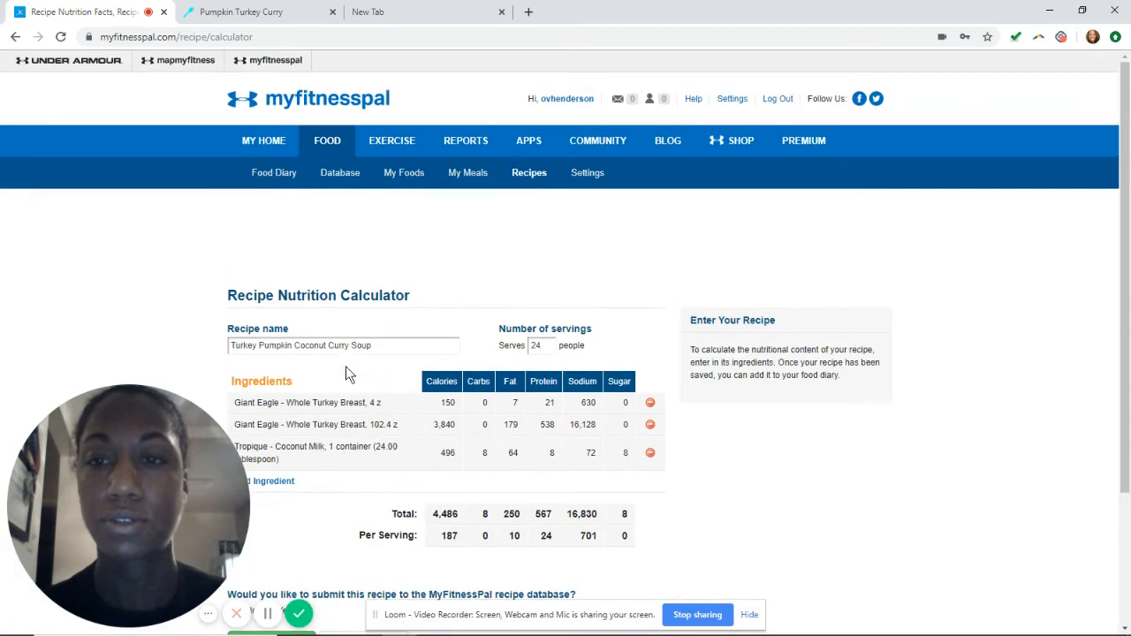
pyautogui.scroll(-2, 345, 366)
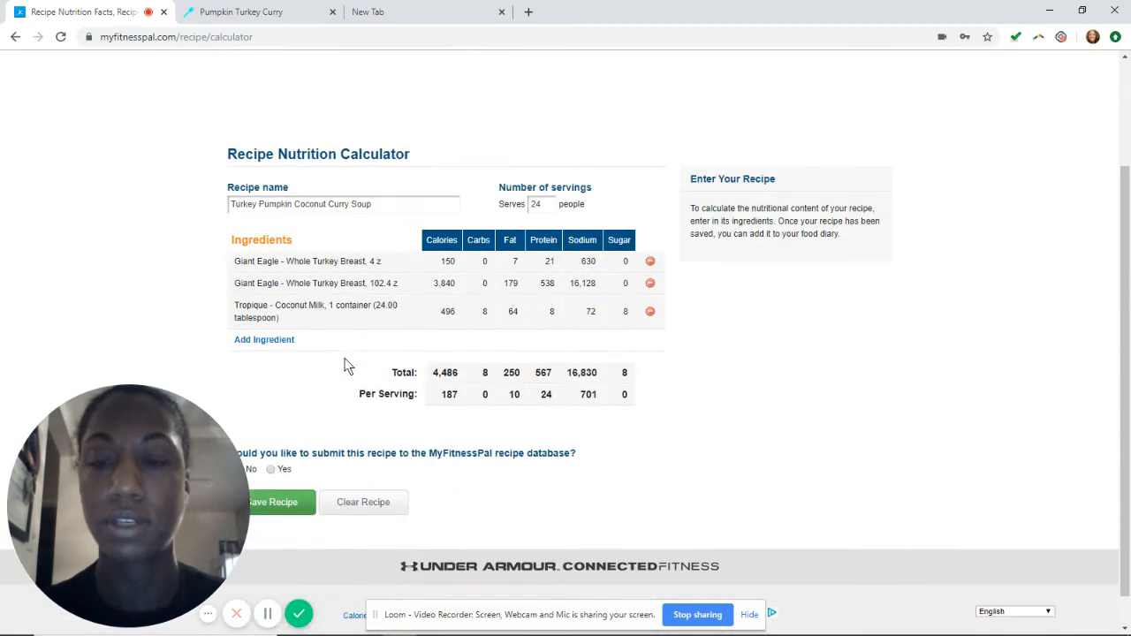
# - Start adding an ingredient, search the food database for "raw pumpkin in grams" and select USDA Database (OVH) - Pumpkin (raw in grams)
pyautogui.click(275, 342)
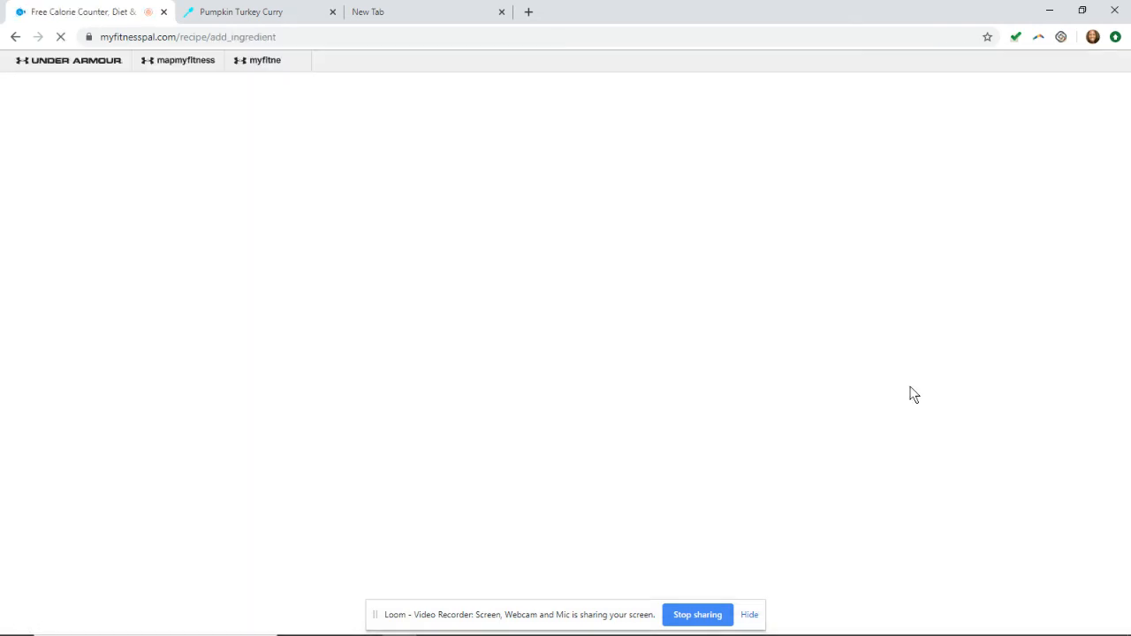
pyautogui.click(263, 352)
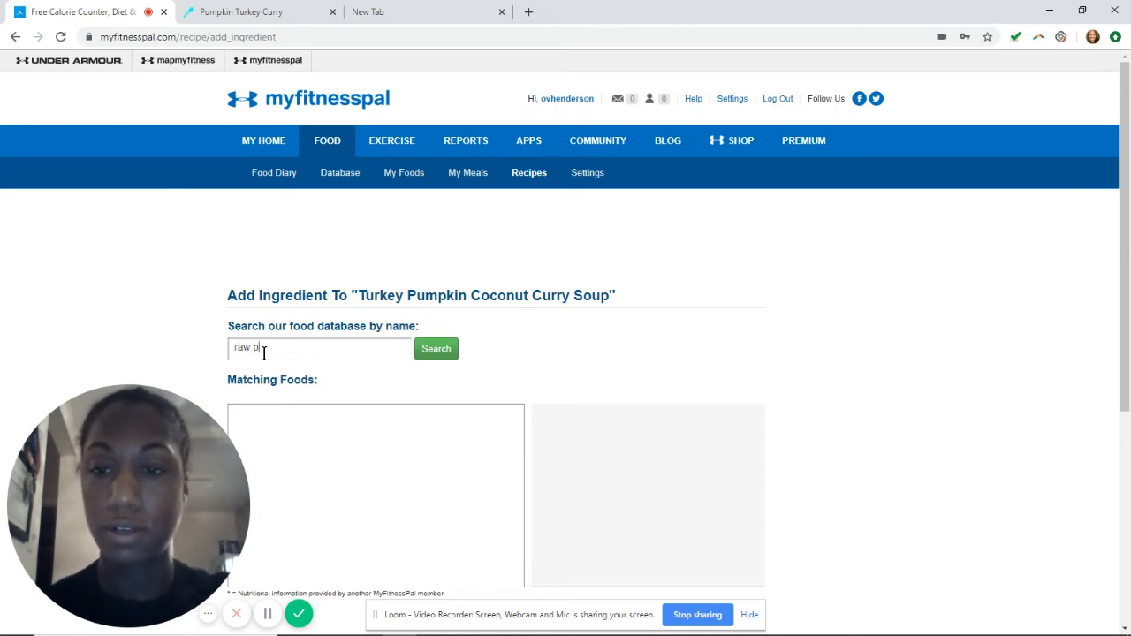
pyautogui.press('BackSpace')
pyautogui.press('BackSpace')
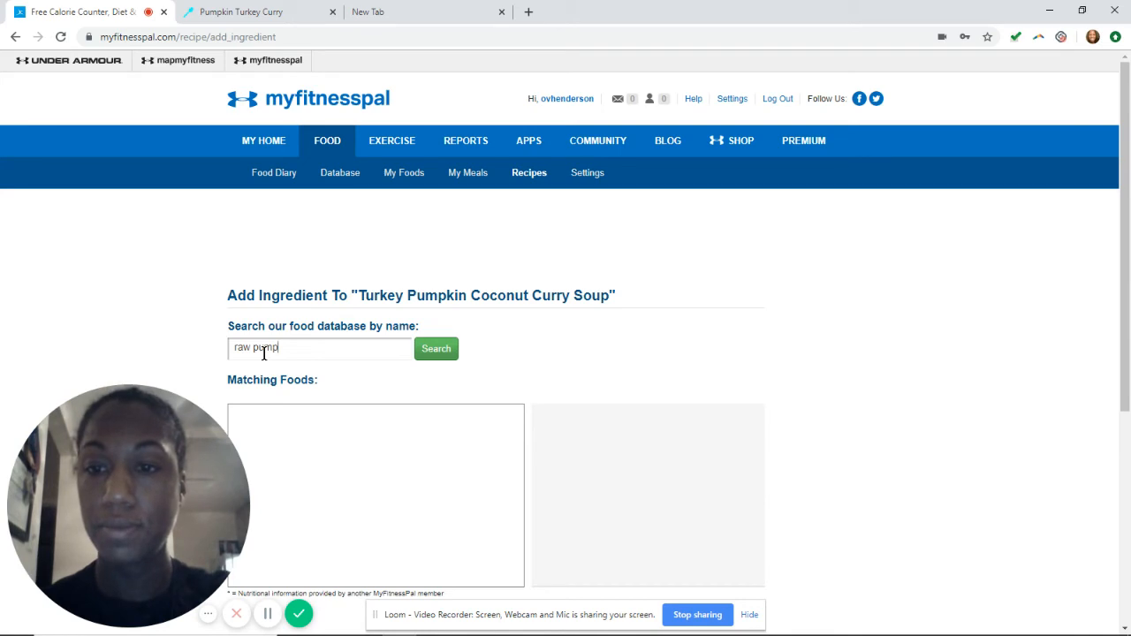
pyautogui.write('kin in g')
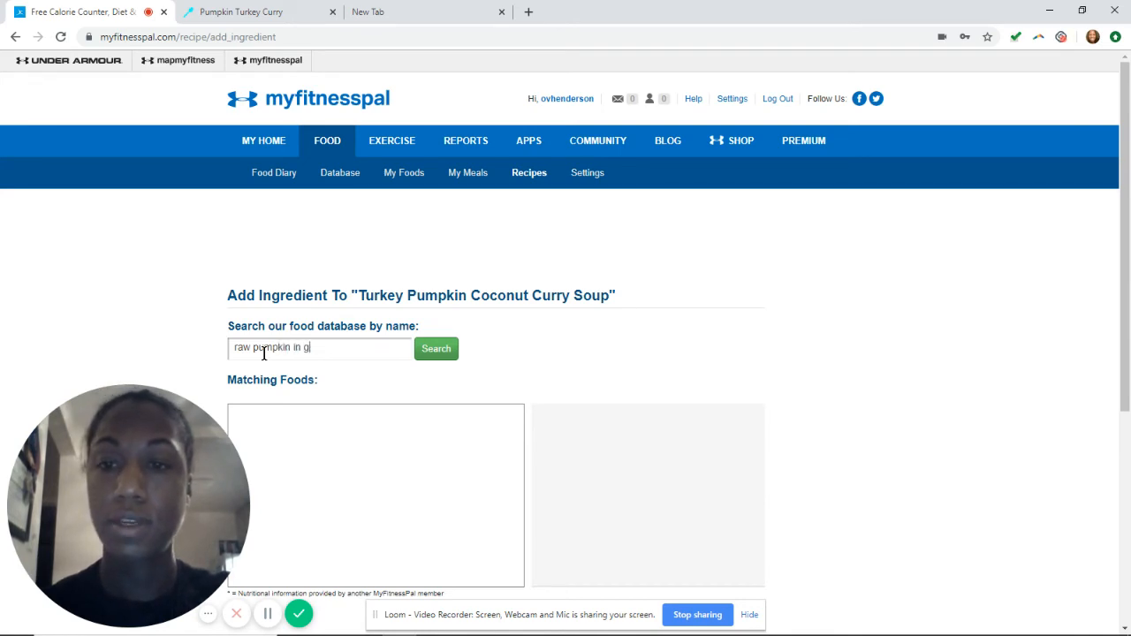
pyautogui.write('rams')
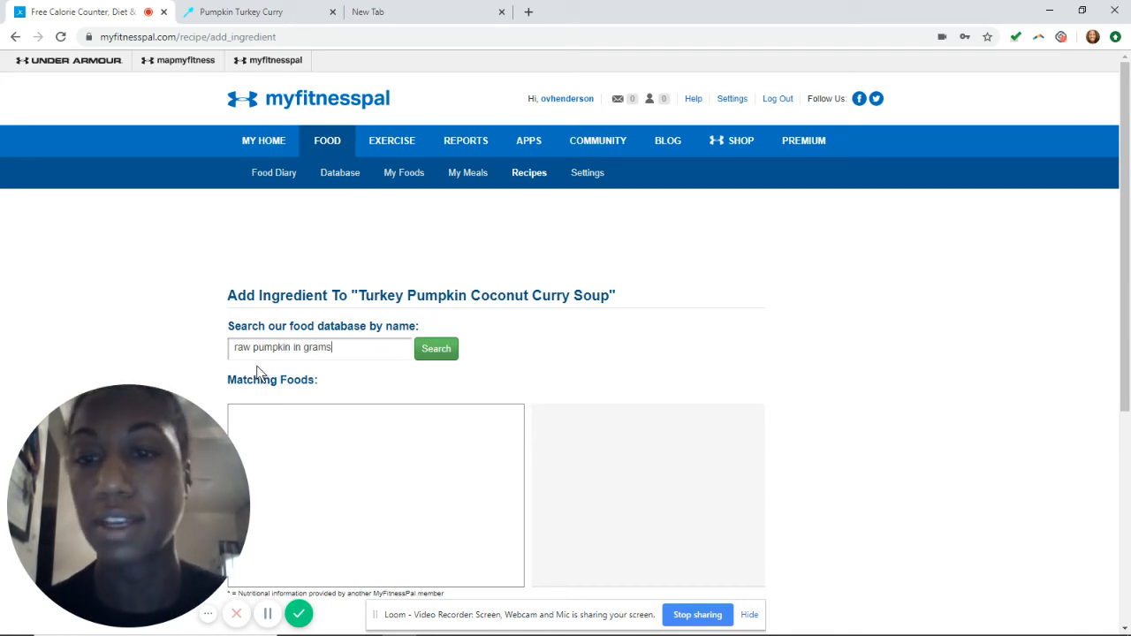
pyautogui.click(435, 349)
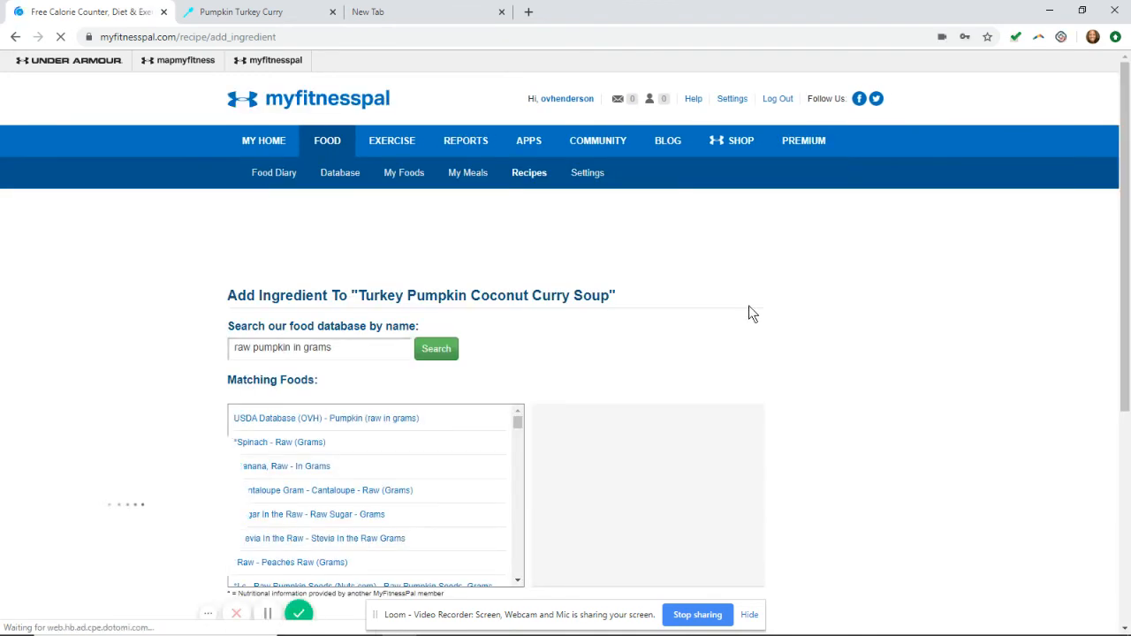
pyautogui.scroll(-1, 196, 378)
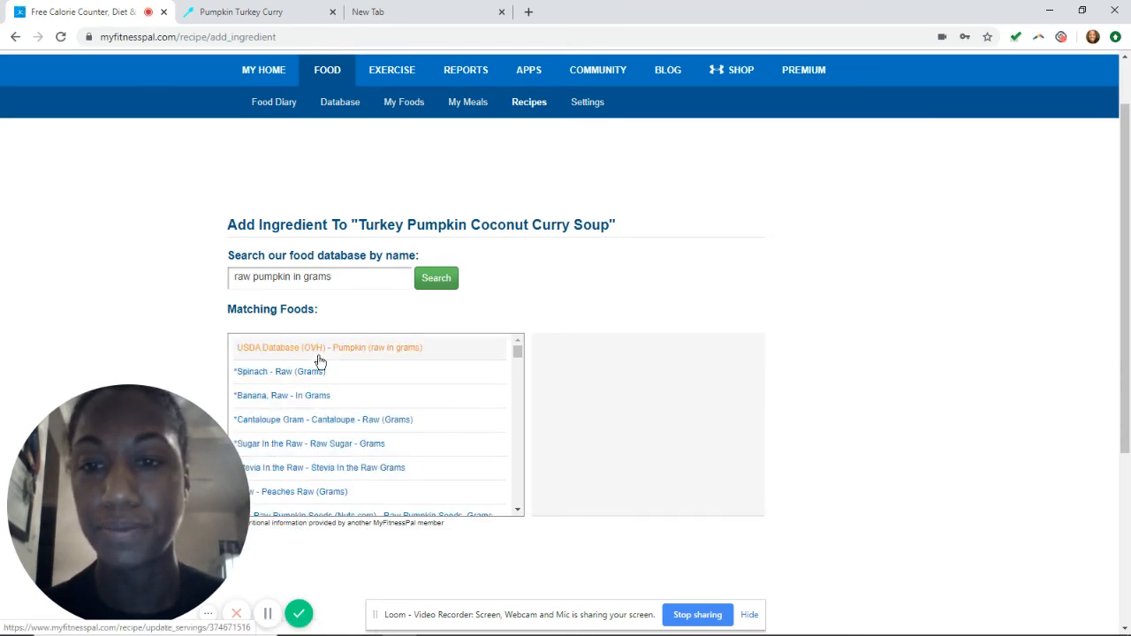
pyautogui.click(320, 354)
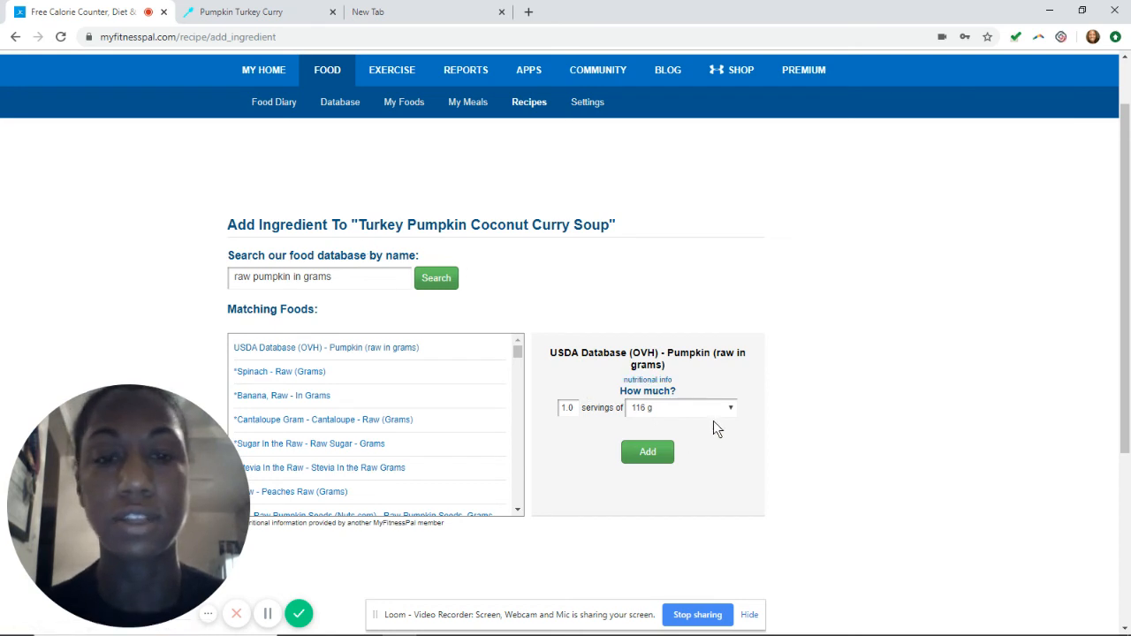
# - Add 4000 servings of 1 g of the selected raw pumpkin to the recipe
pyautogui.click(665, 409)
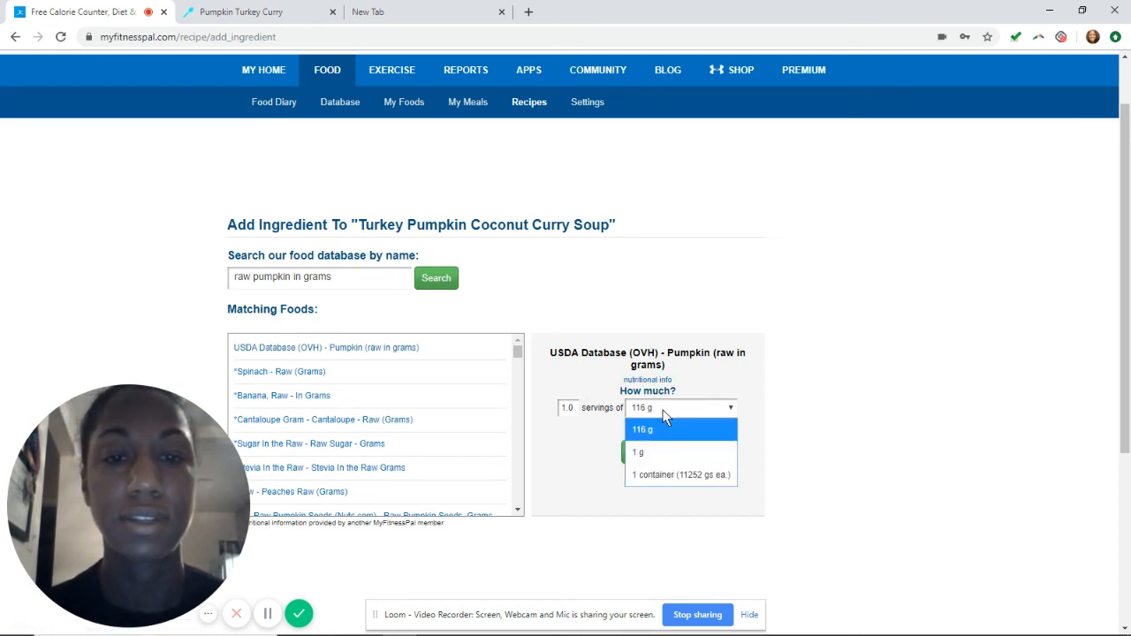
pyautogui.click(665, 454)
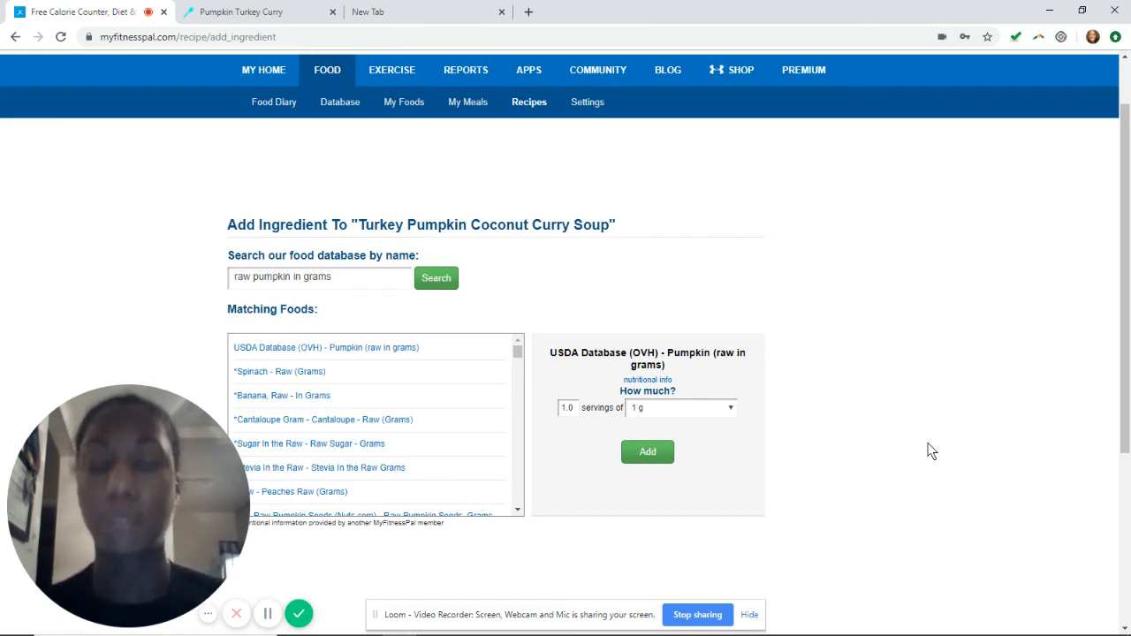
pyautogui.doubleClick(573, 407)
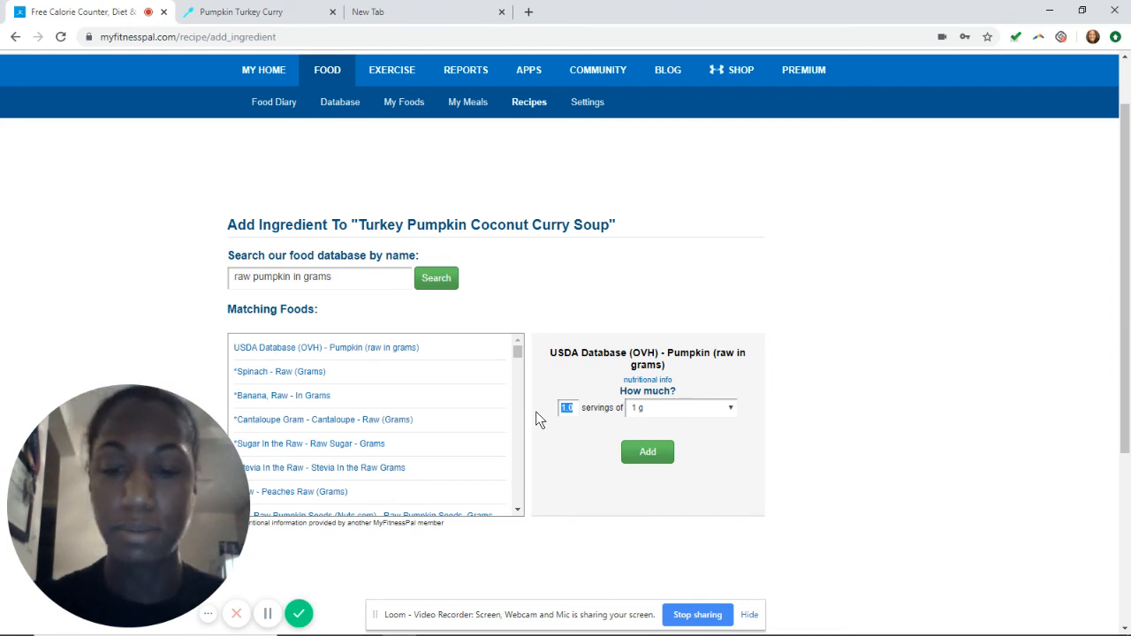
pyautogui.write('4000')
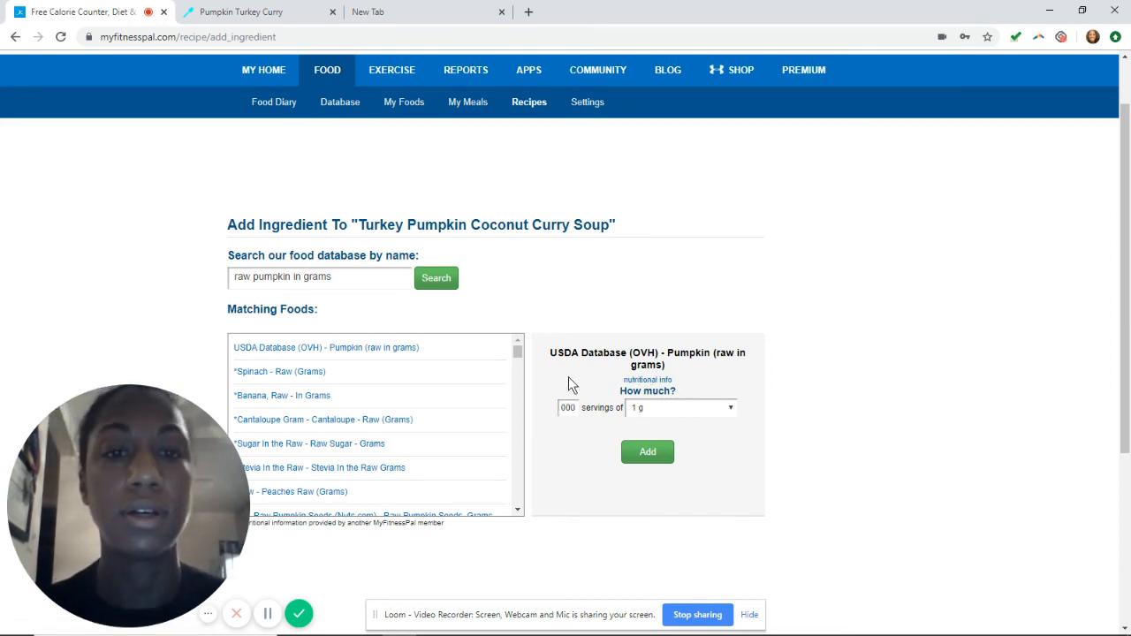
pyautogui.click(649, 458)
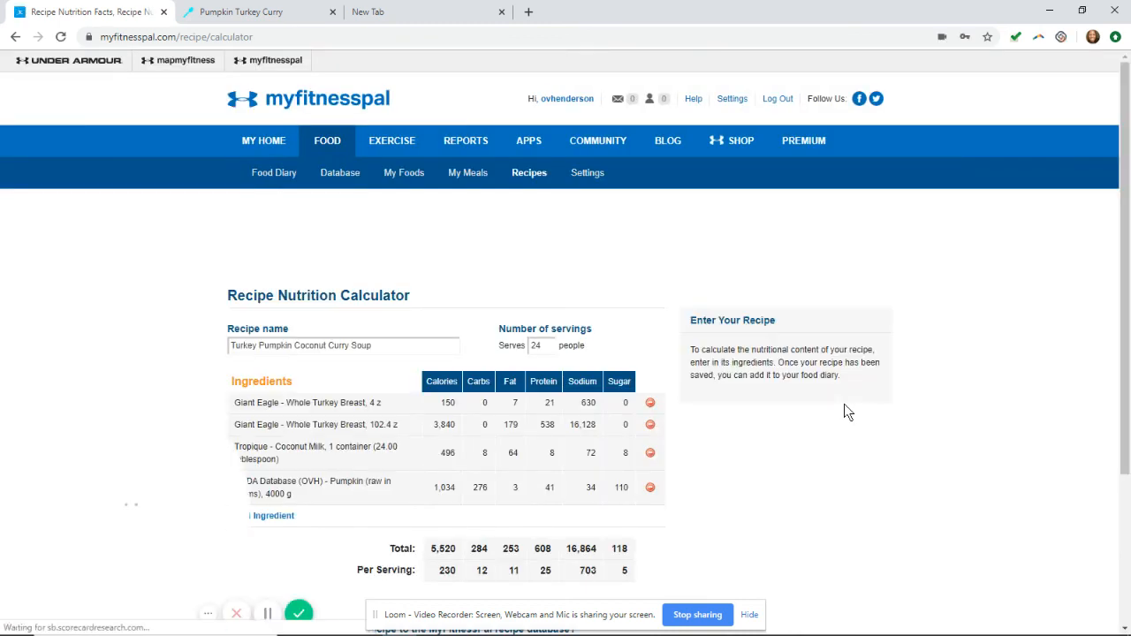
# - Review the recipe's ingredient rows with the pumpkin included, checking the 4 z turkey breast entry and the sodium per serving
pyautogui.scroll(-2, 884, 411)
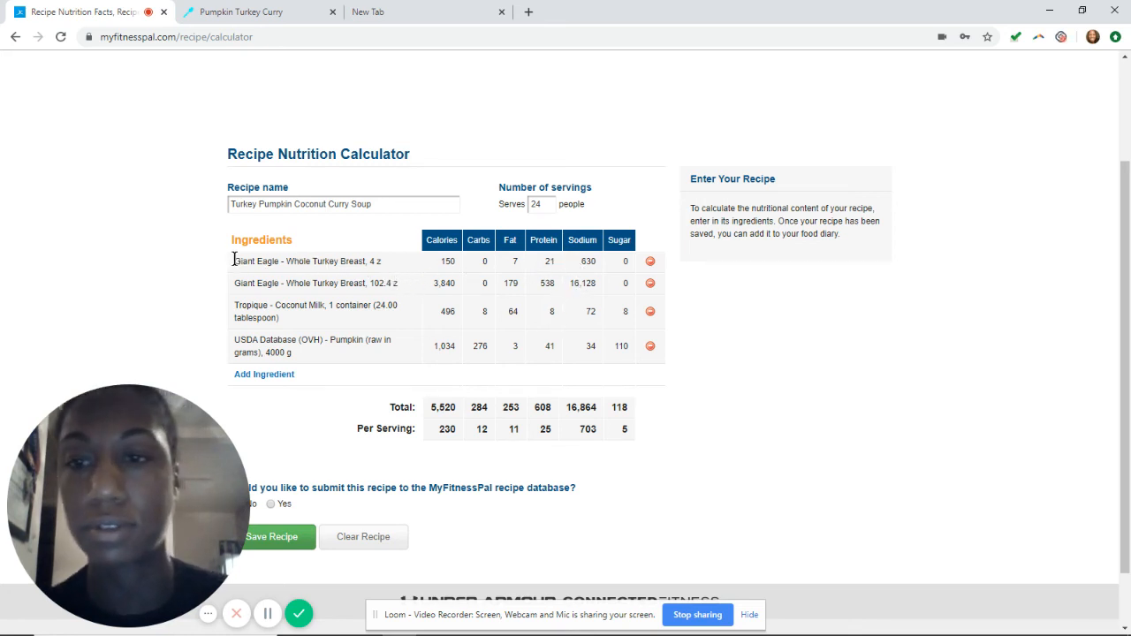
pyautogui.moveTo(235, 264); pyautogui.dragTo(641, 272)
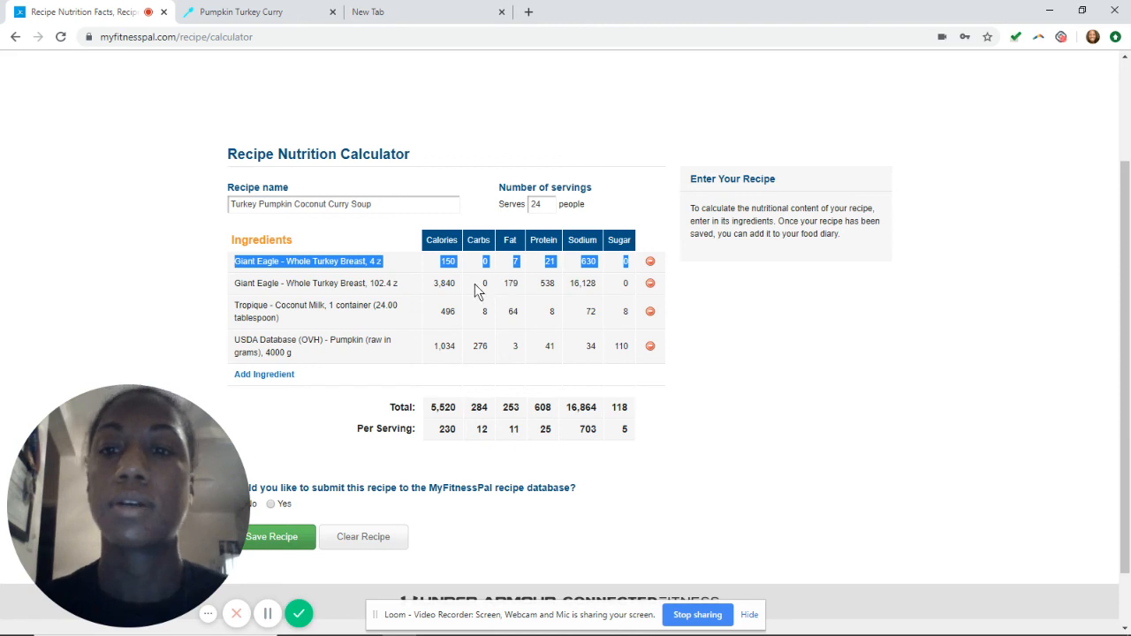
pyautogui.click(691, 433)
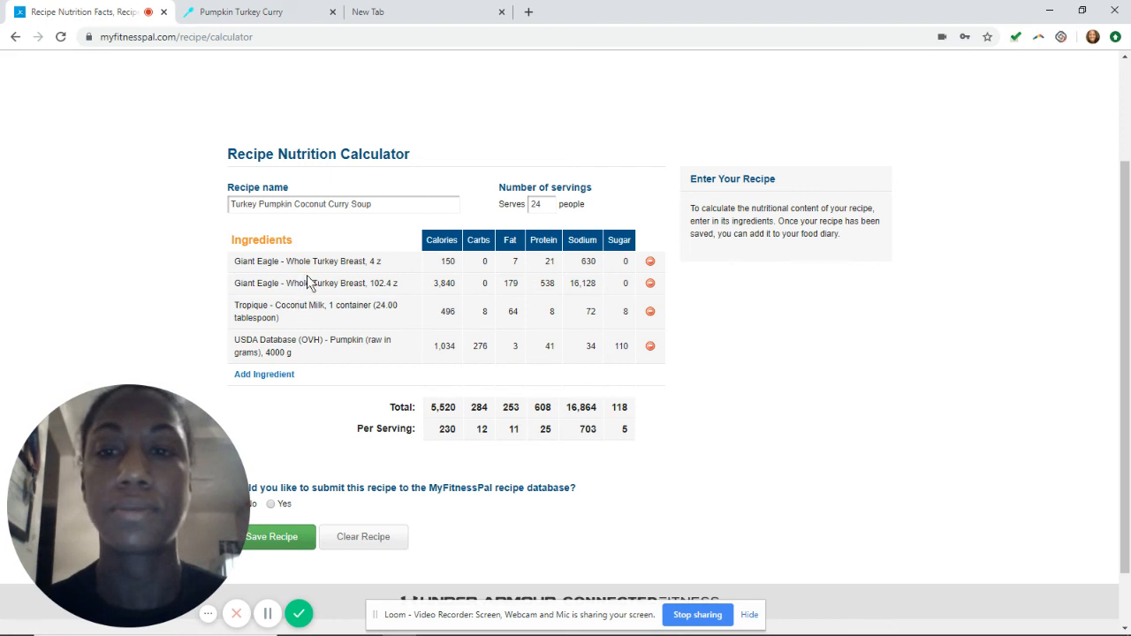
pyautogui.scroll(-1, 680, 430)
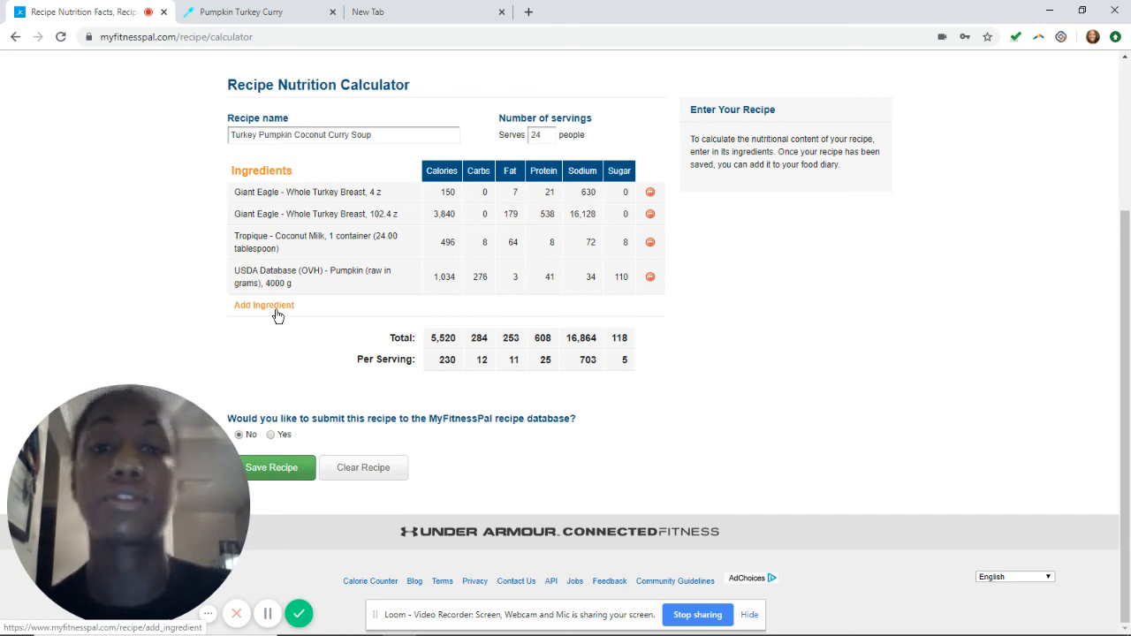
pyautogui.doubleClick(585, 361)
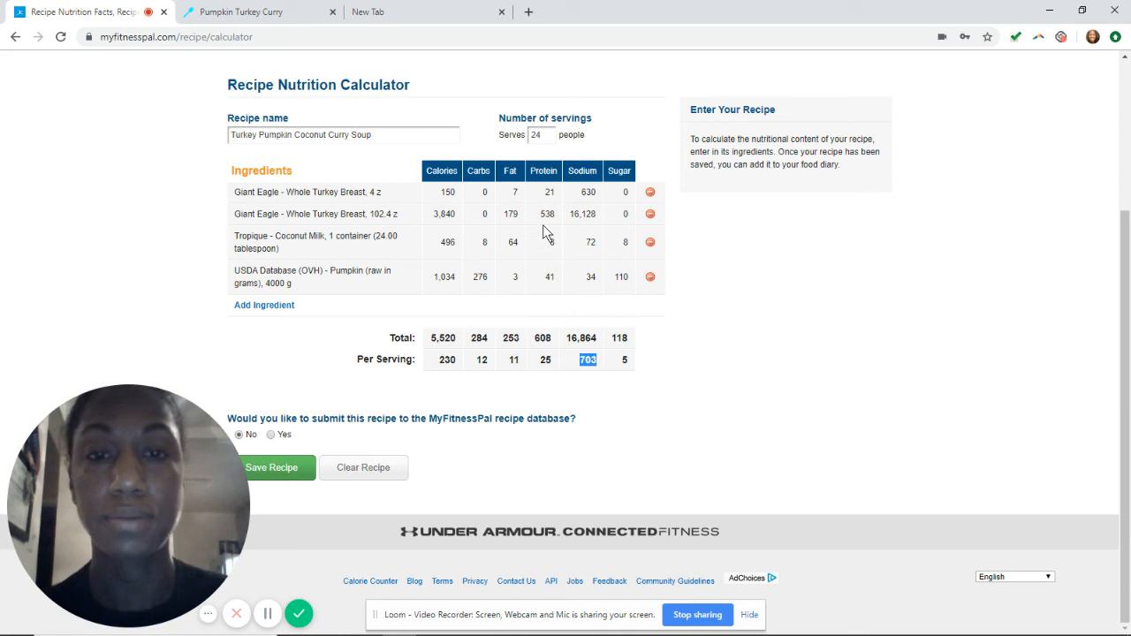